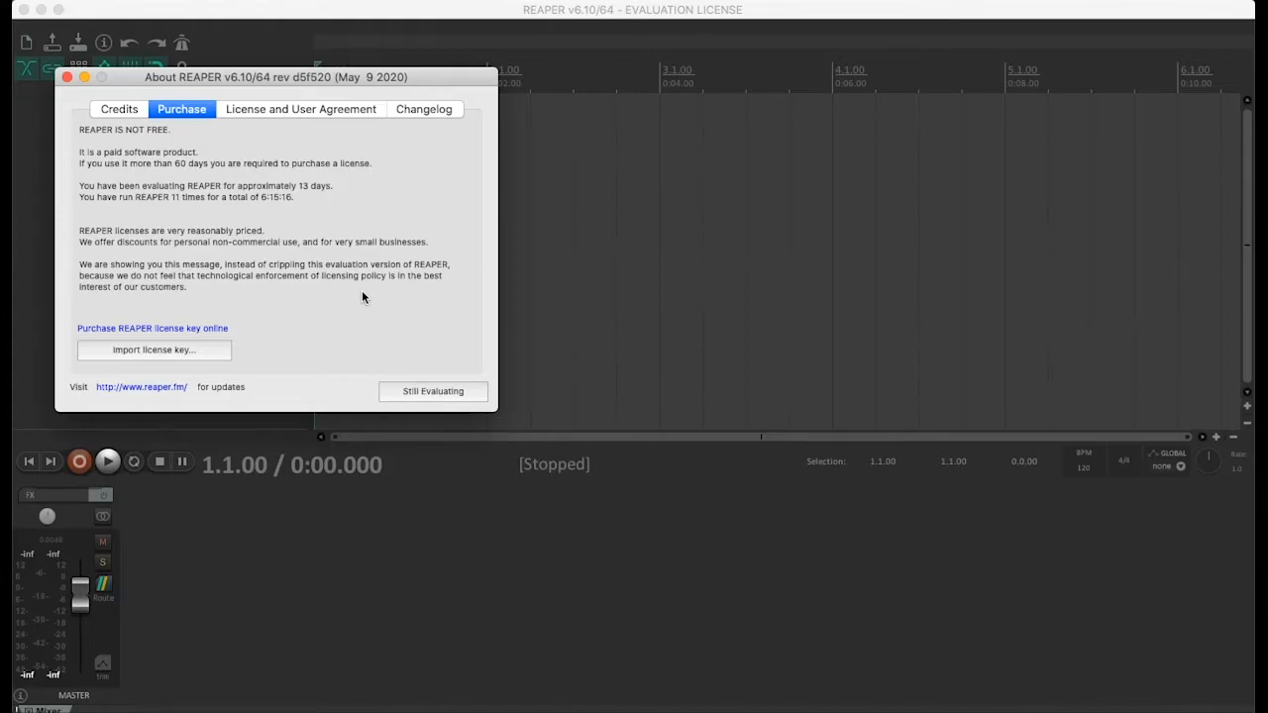
Dismiss the evaluation notice and open the audio device preferences
left_click(436, 392)
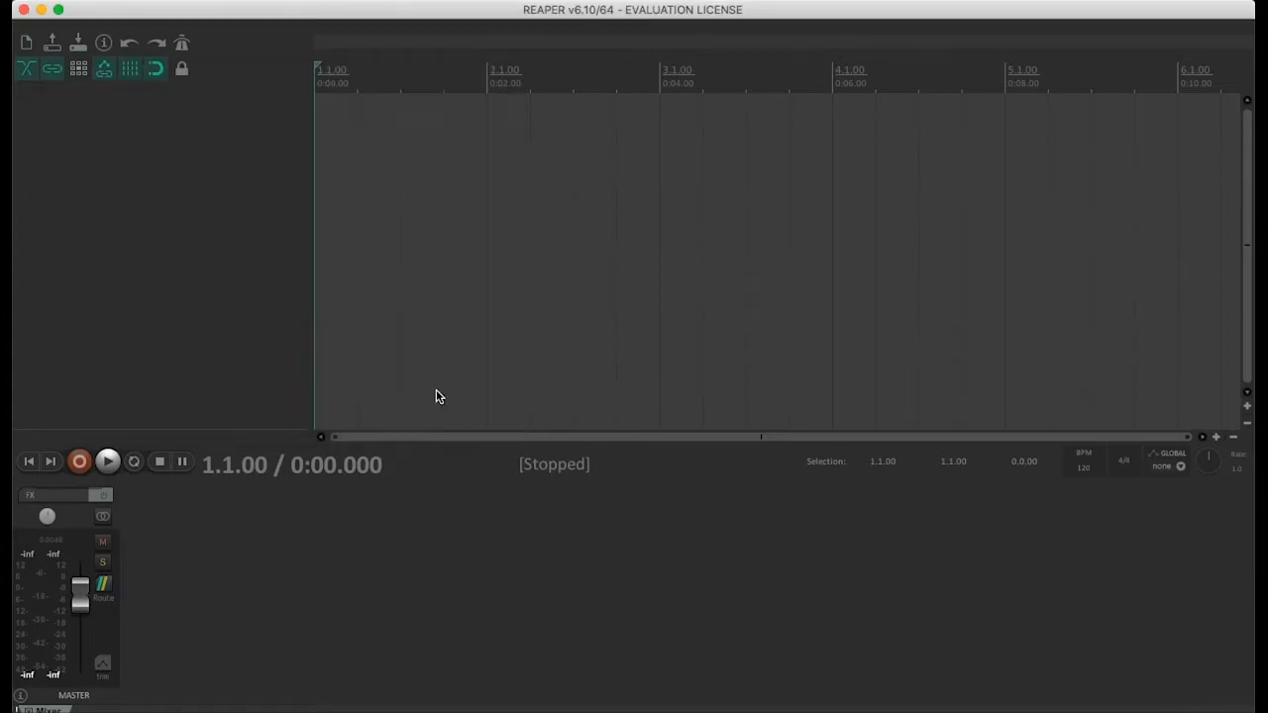
left_click(135, 2)
mouse_move(84, 2)
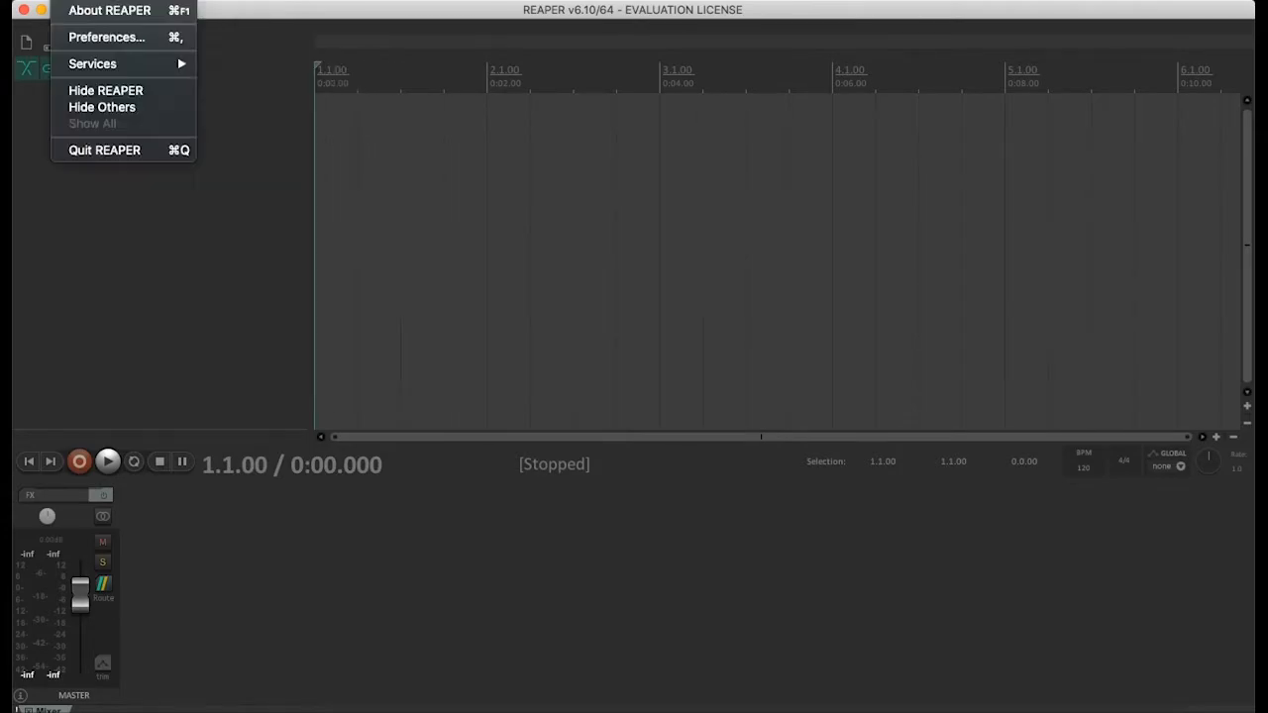
left_click(115, 40)
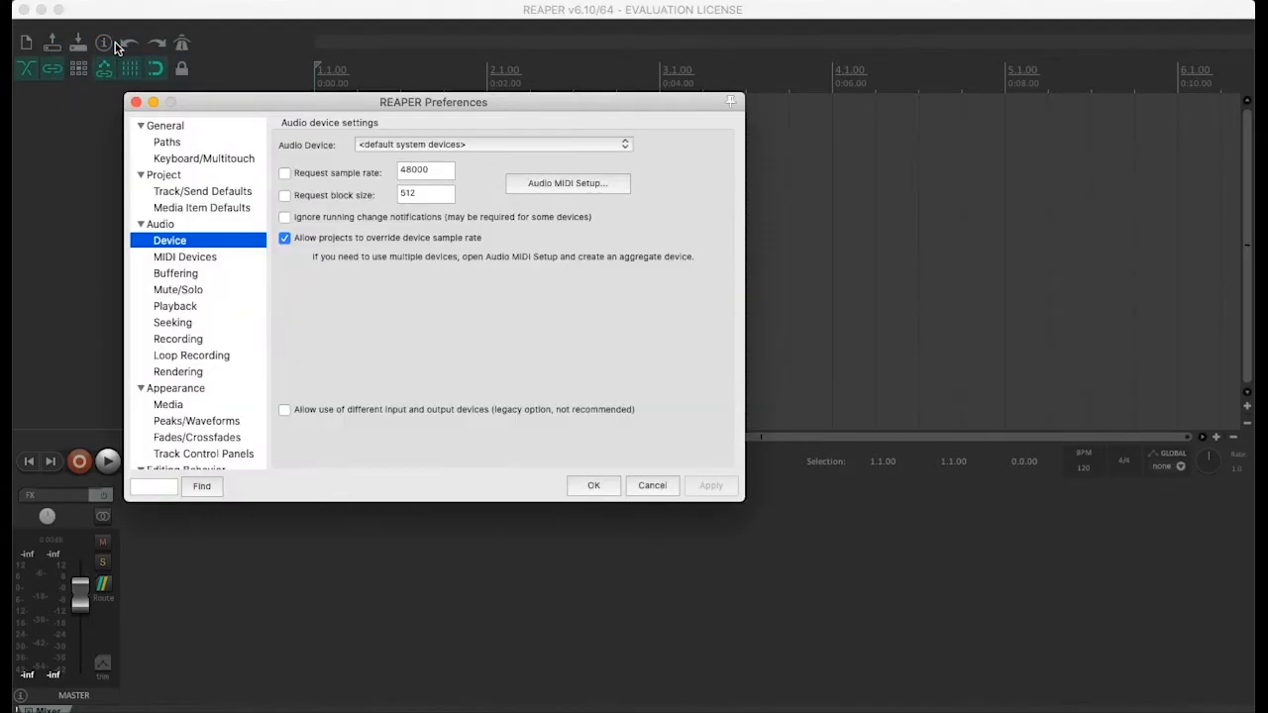
Try Built-in Output as the audio device, return it to <default system devices>, and accept the preferences
left_click(454, 145)
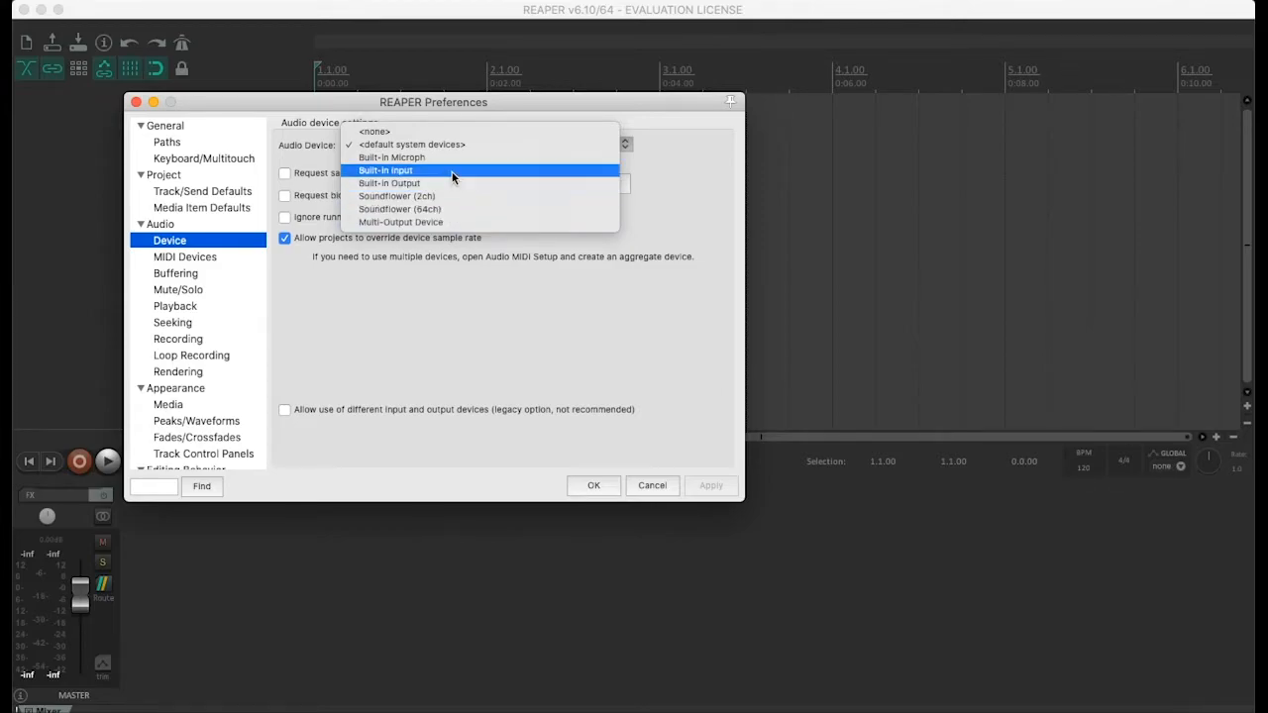
left_click(448, 179)
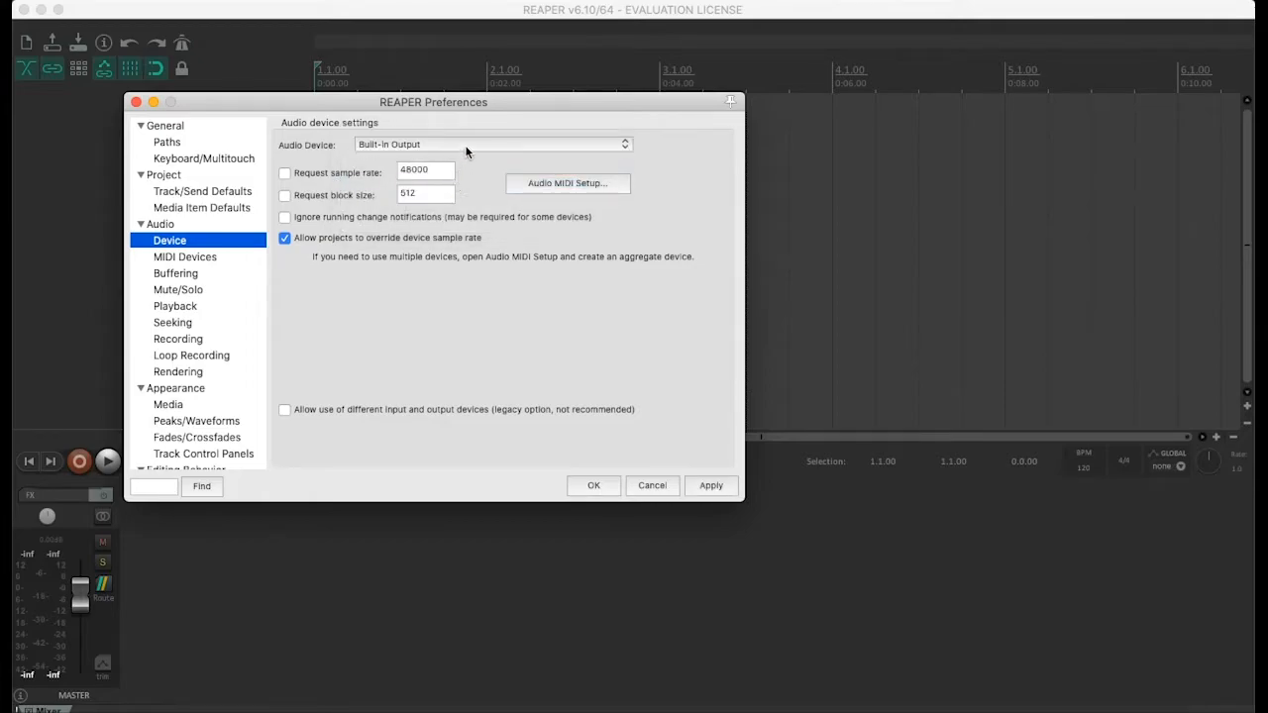
left_click(475, 145)
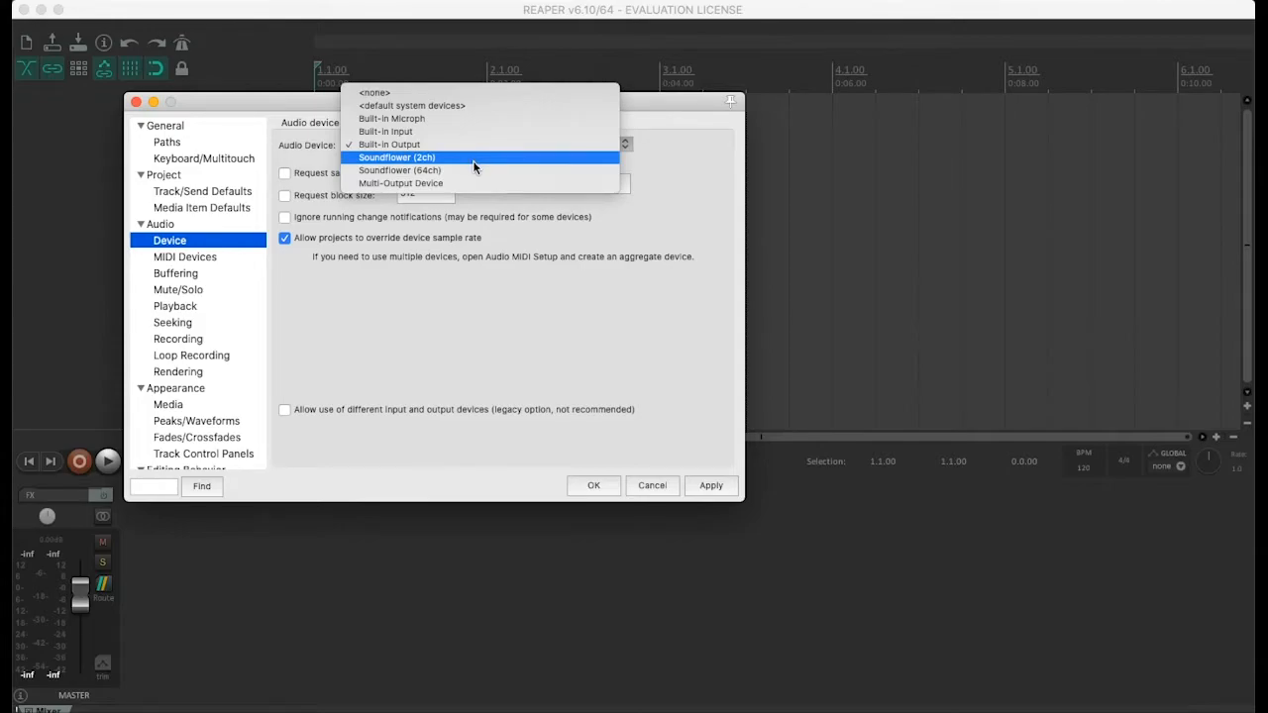
left_click(477, 106)
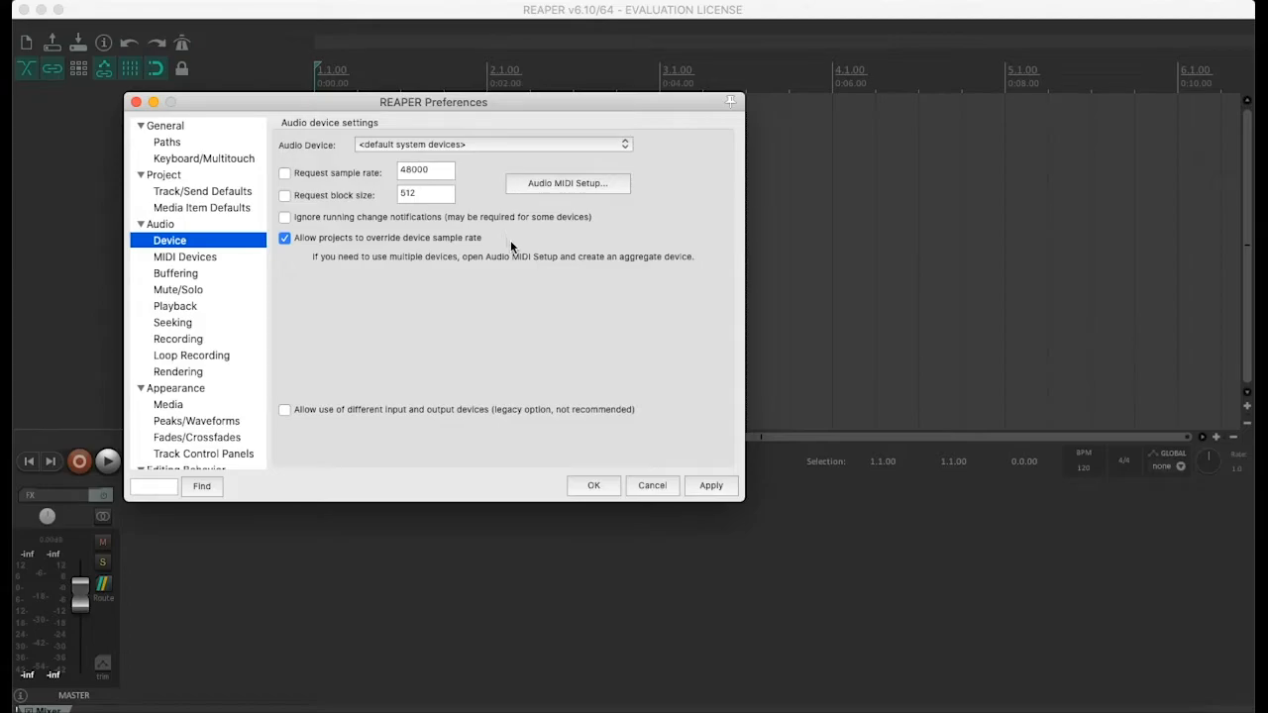
left_click(592, 486)
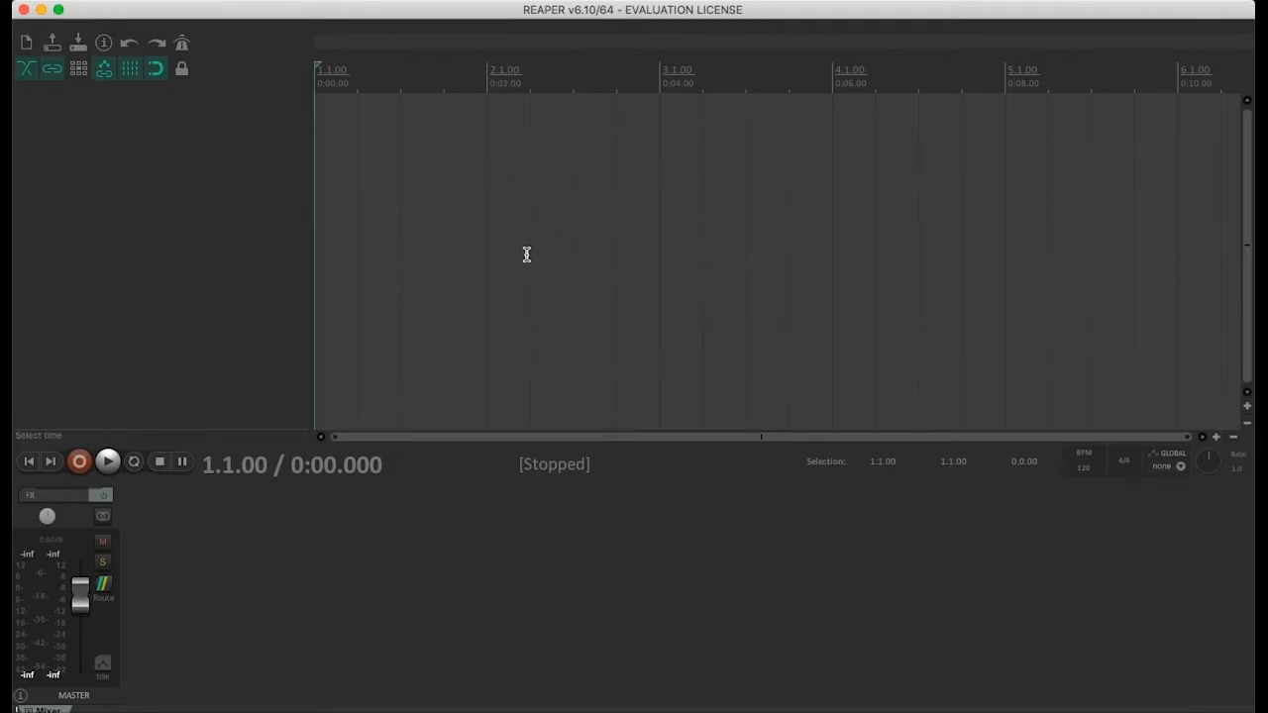
Test starting and stopping playback of the empty project, and move the edit cursor around the timeline, ending at 1.3.00
key("space")
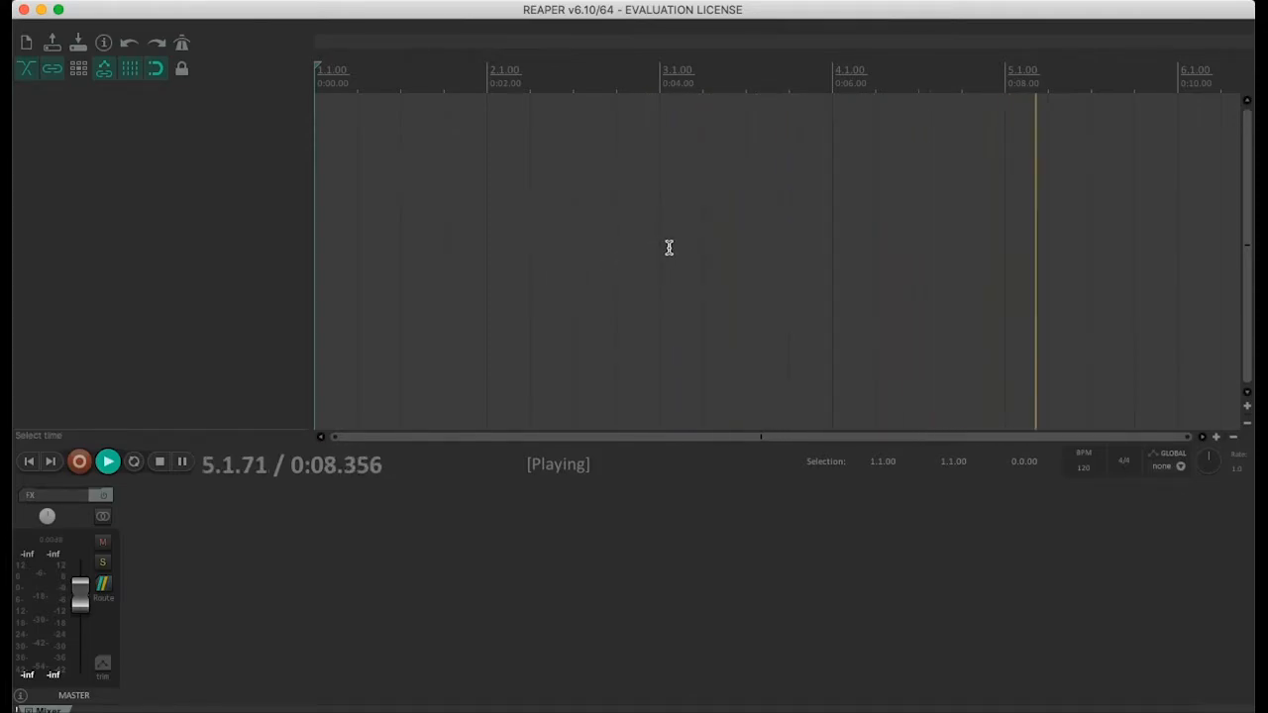
key("space")
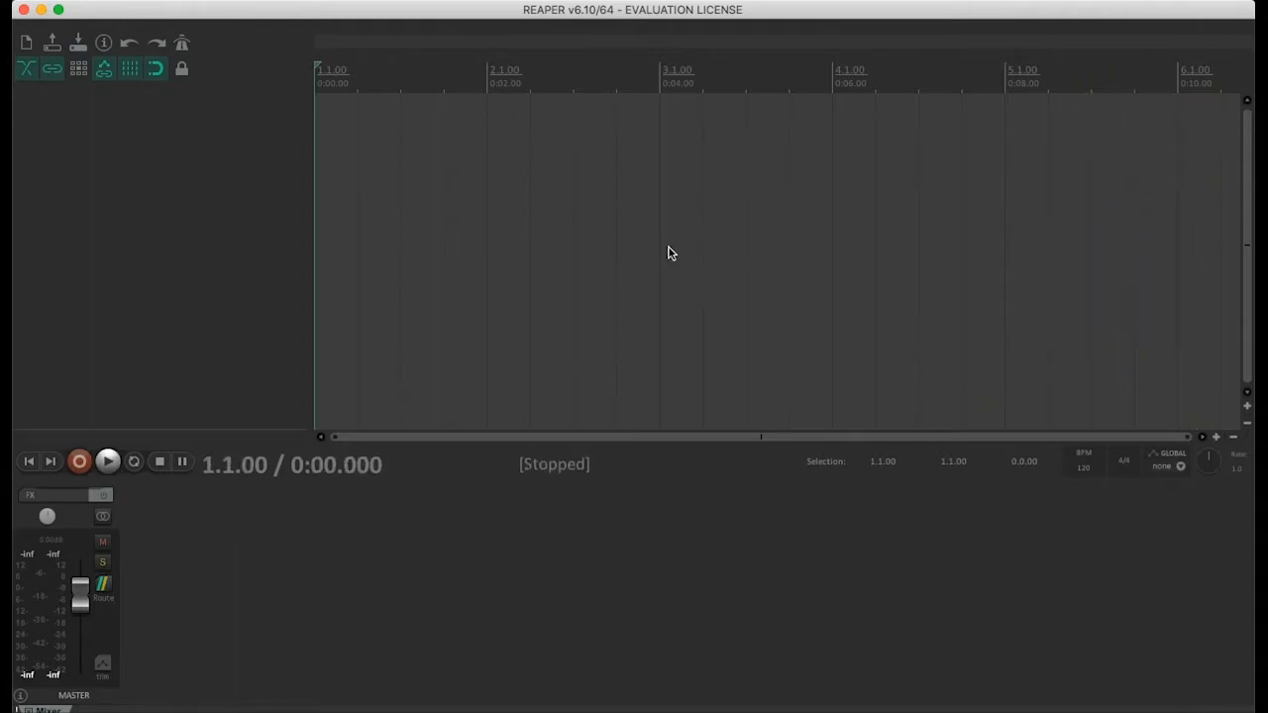
left_click(594, 77)
left_click(730, 77)
left_click(554, 179)
left_click(410, 189)
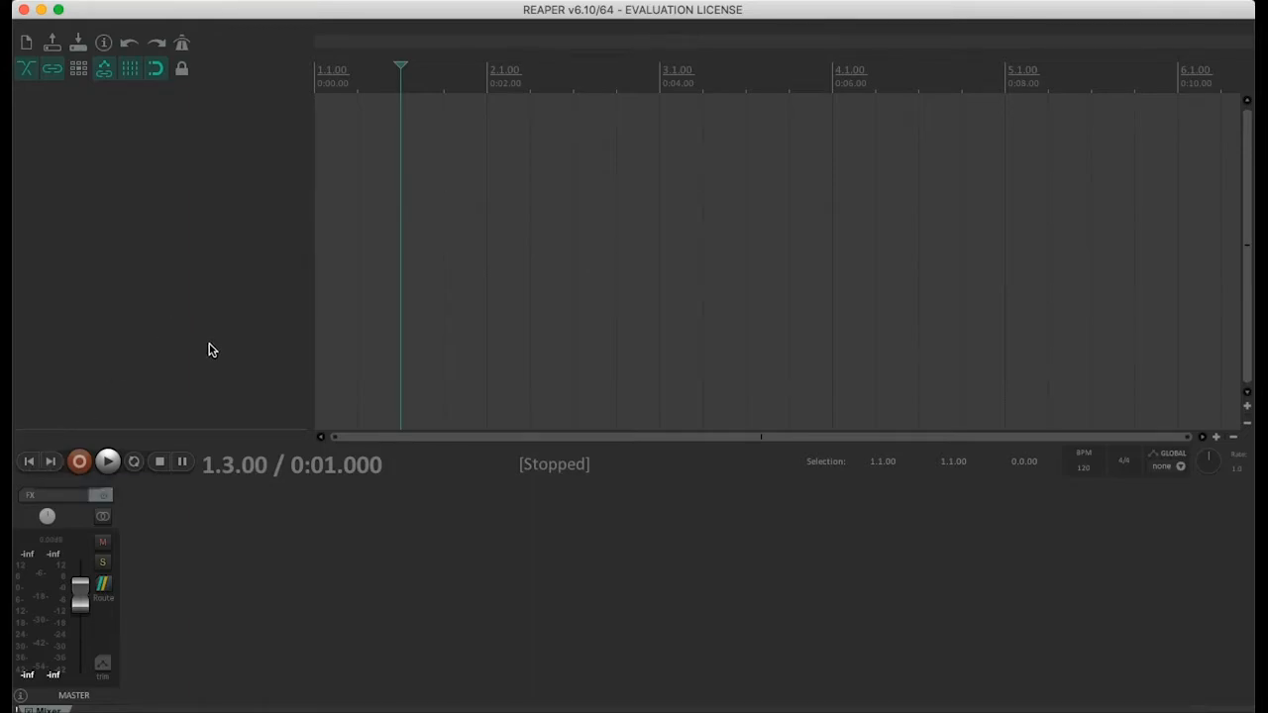
Open the project tempo and the time signature for editing, and leave both fields without entering a value
left_click(1089, 474)
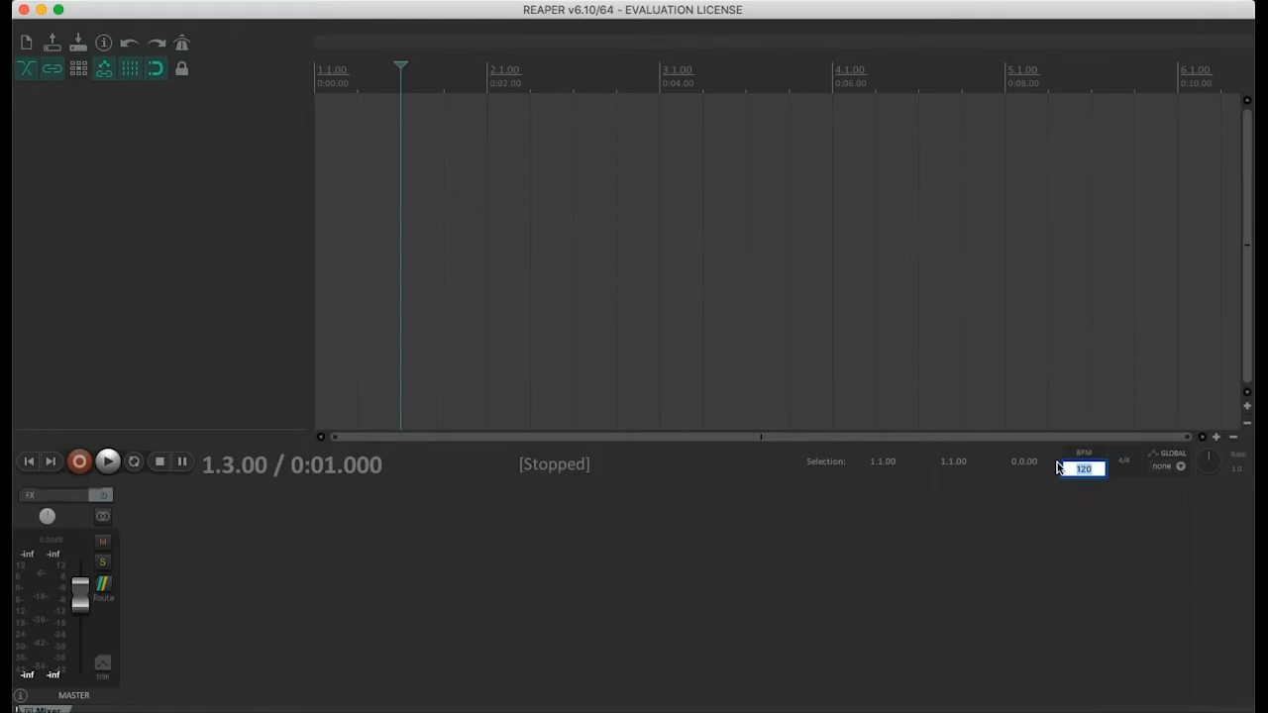
left_click(1125, 464)
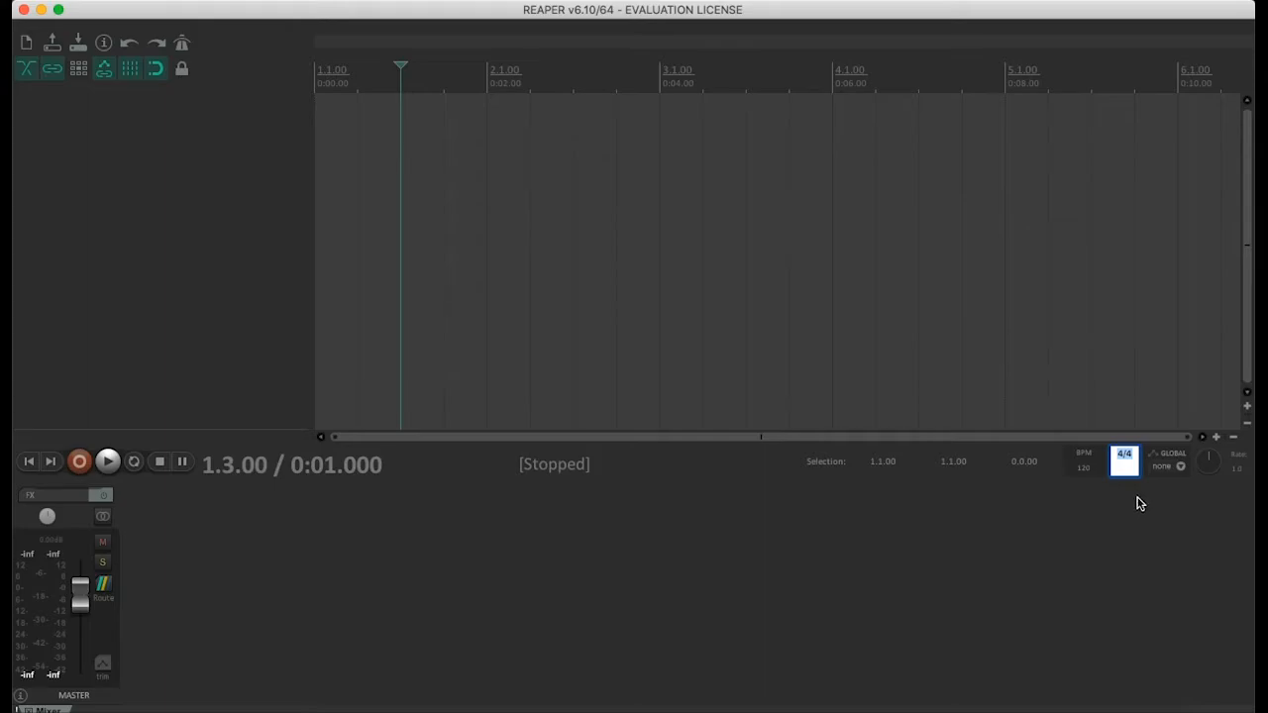
left_click(1137, 497)
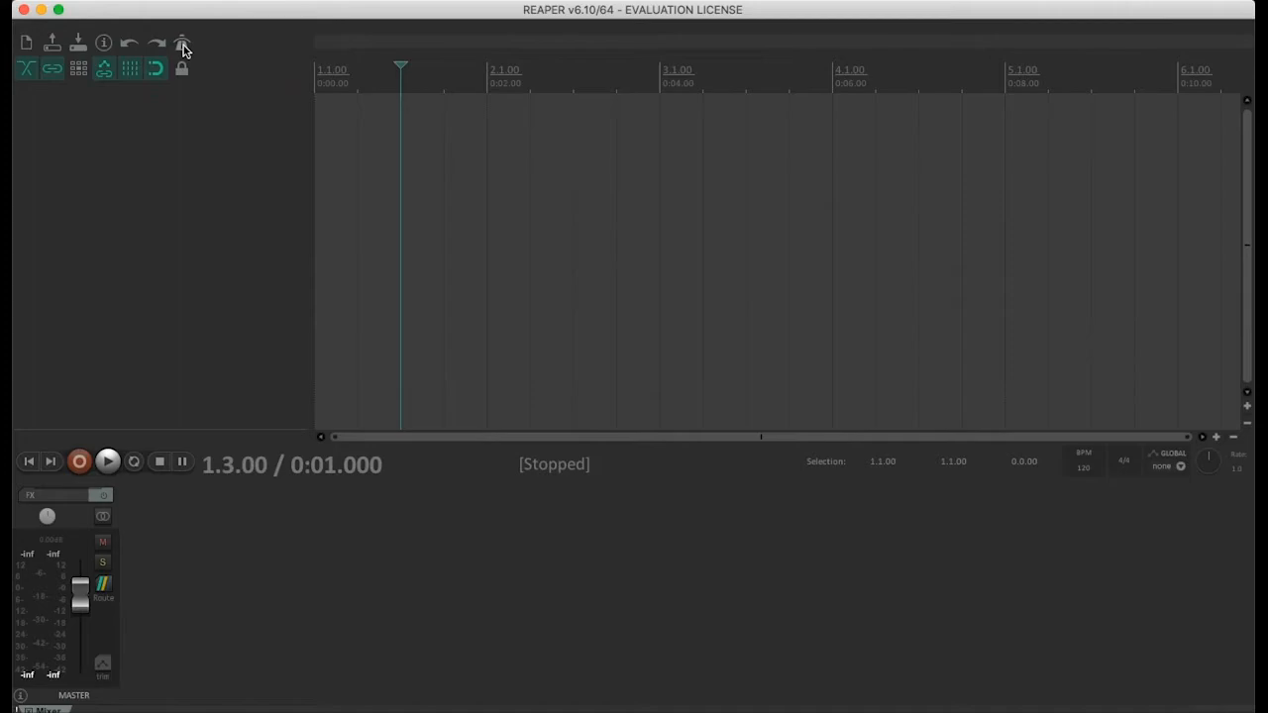
Enable the metronome, return the edit cursor to the project start, and play briefly to hear the click
left_click(182, 44)
left_click(29, 461)
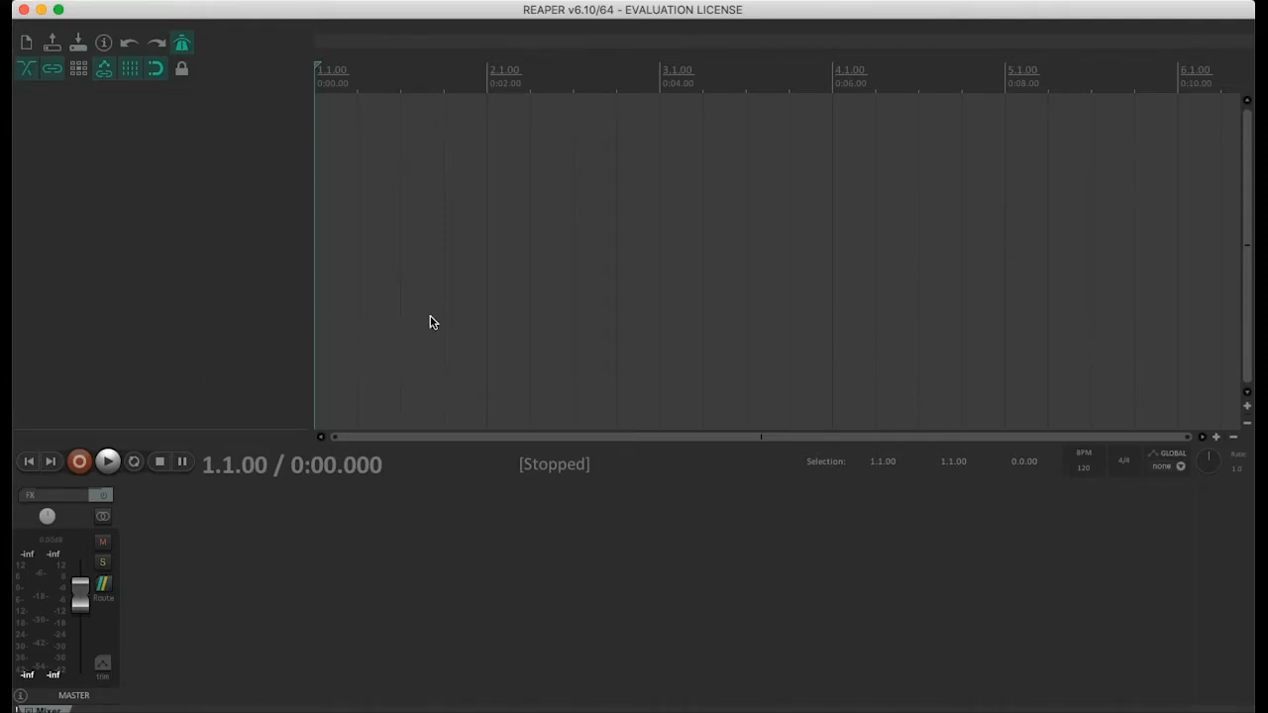
key("space")
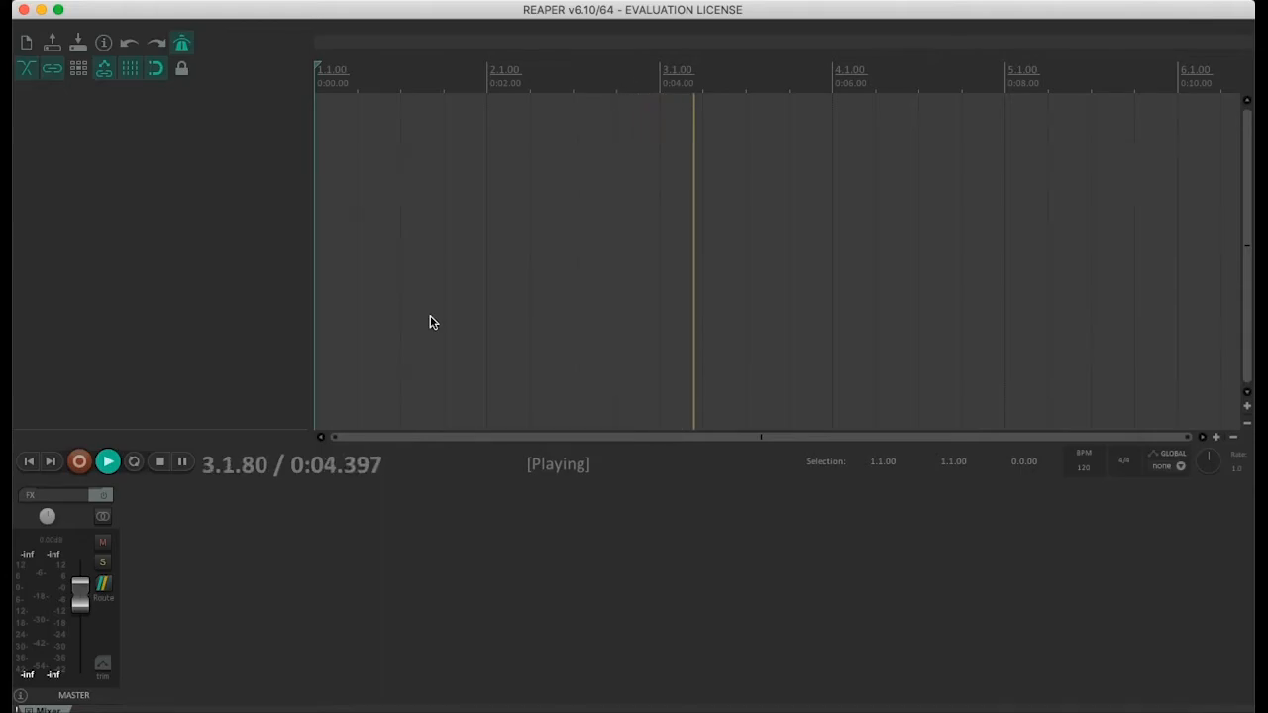
key("space")
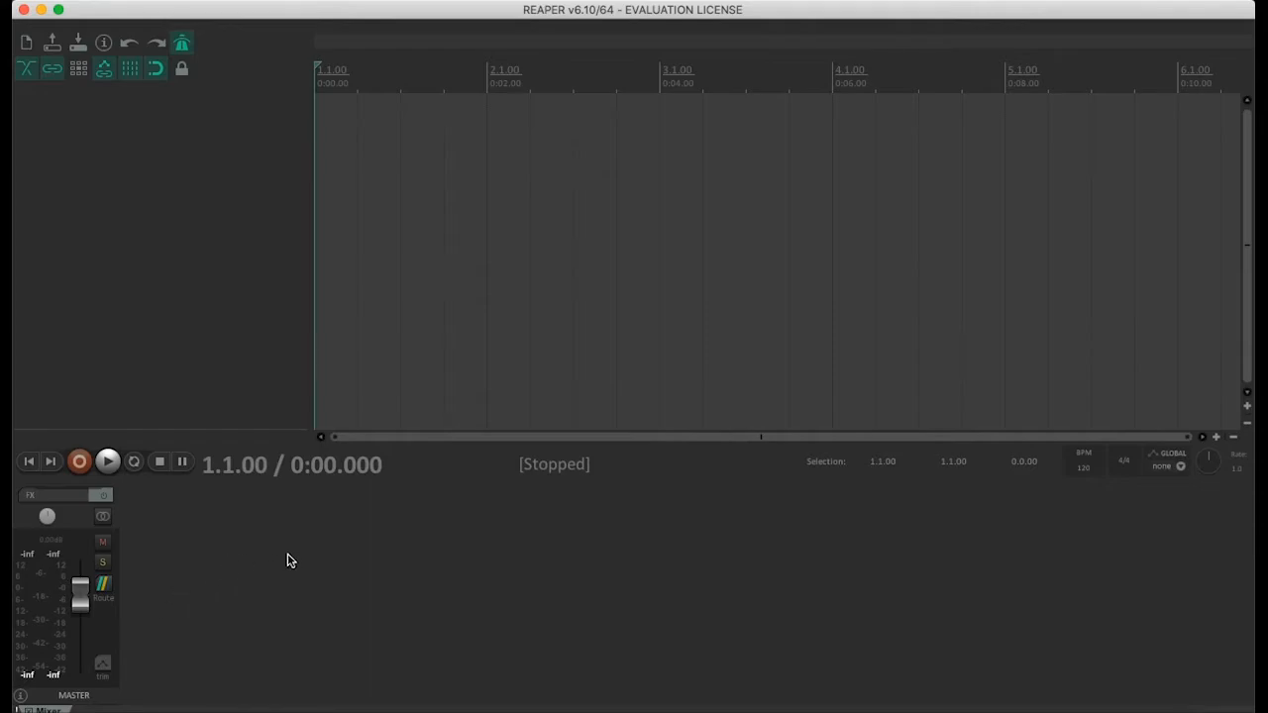
Insert five new empty tracks into the project
right_click(155, 243)
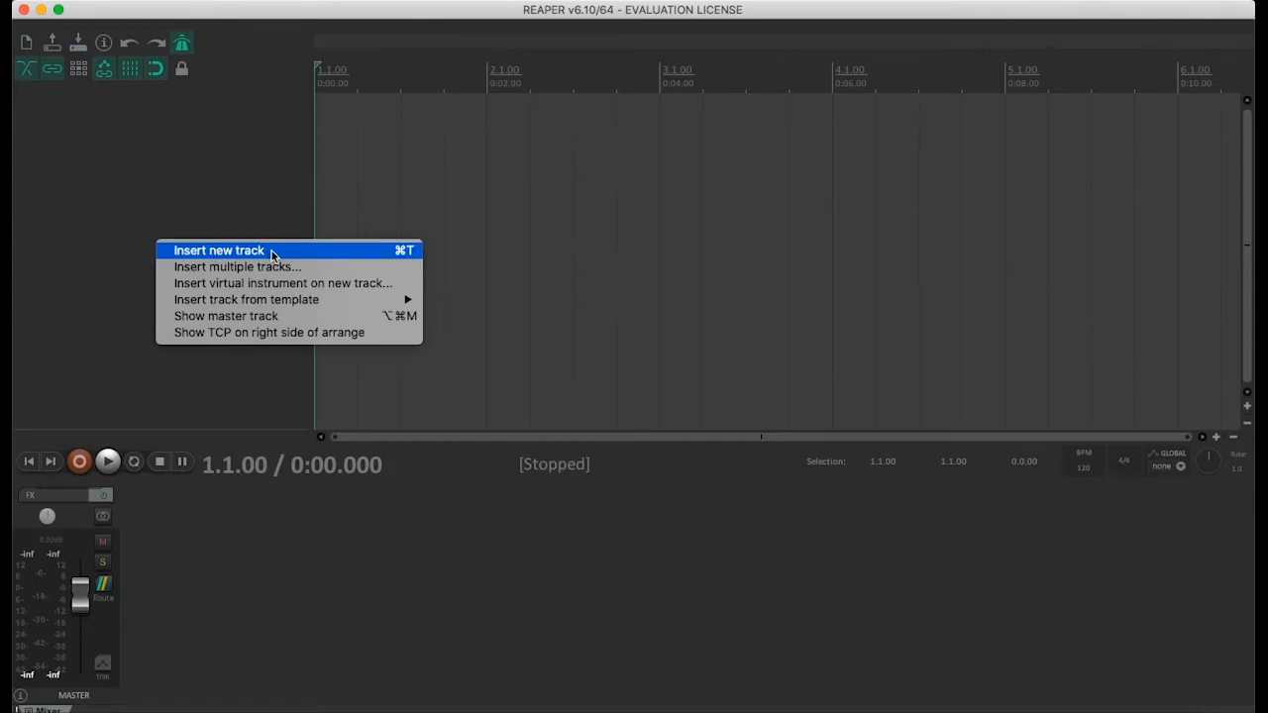
left_click(379, 254)
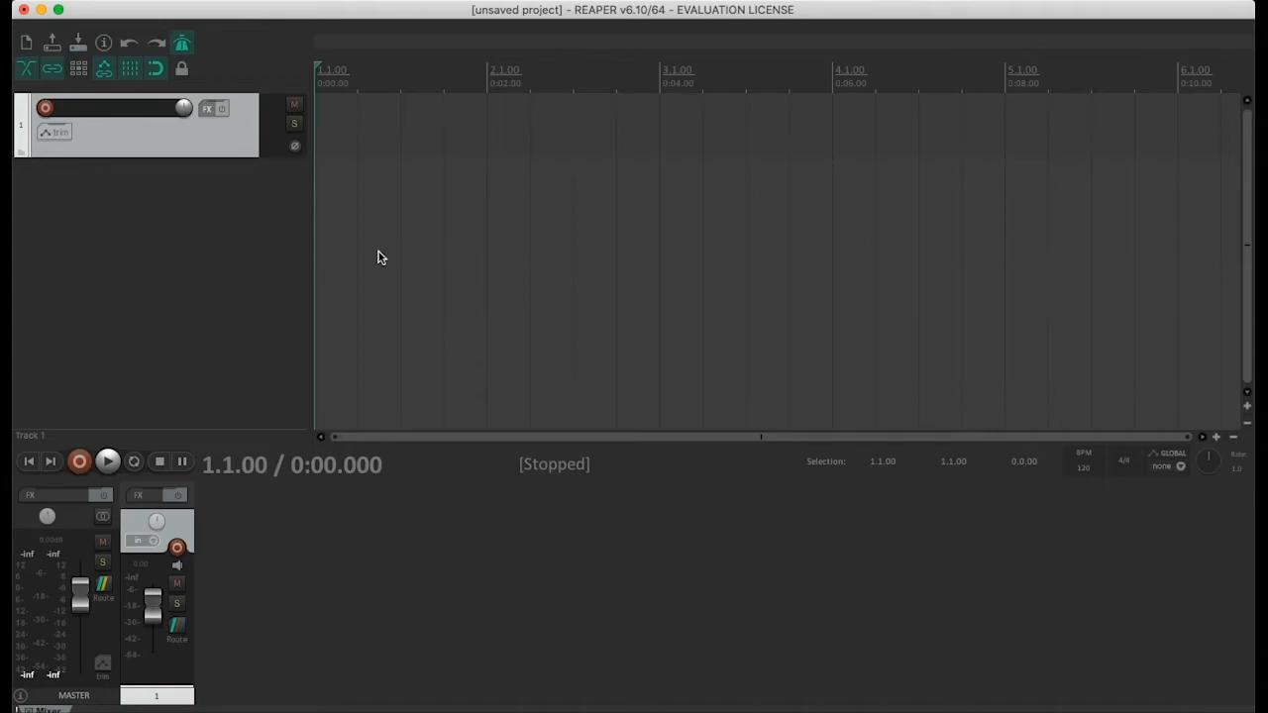
key("super+t")
key("super+t")
key("super+t")
key("super+t")
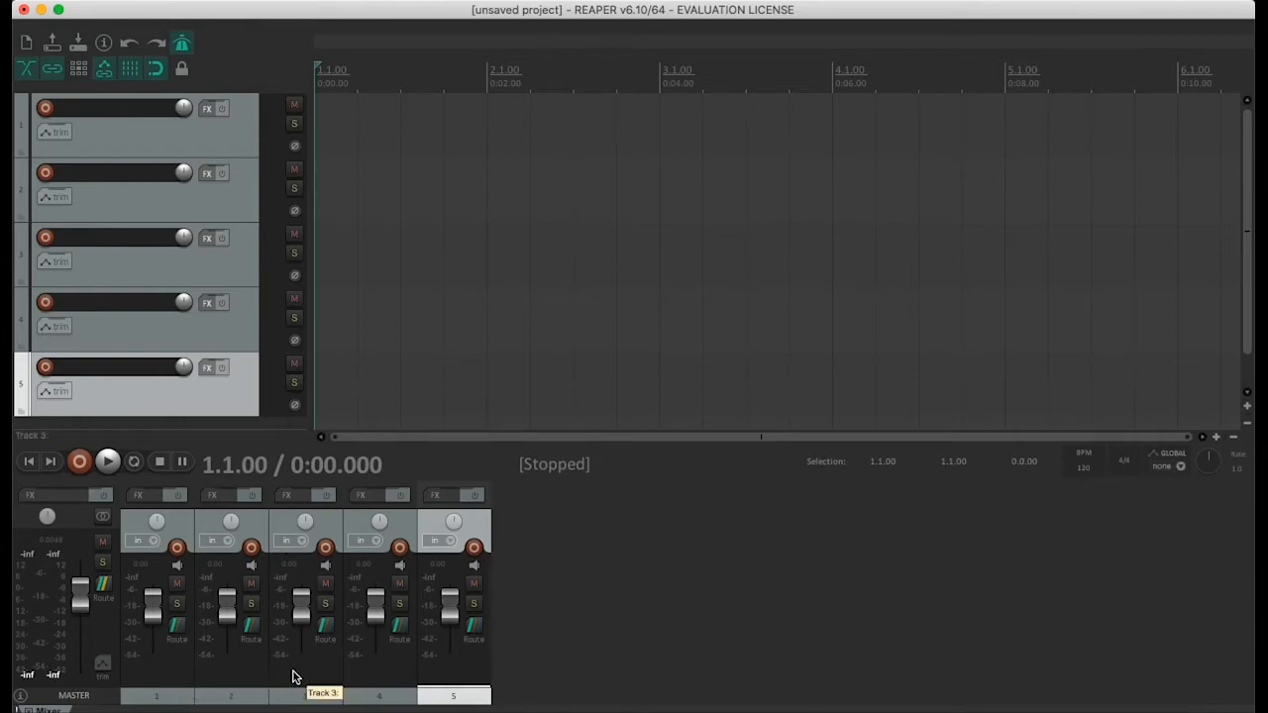
Set track 1's volume to about 0.68 dB, and sweep its pan to both sides and back to centre
left_click(377, 680)
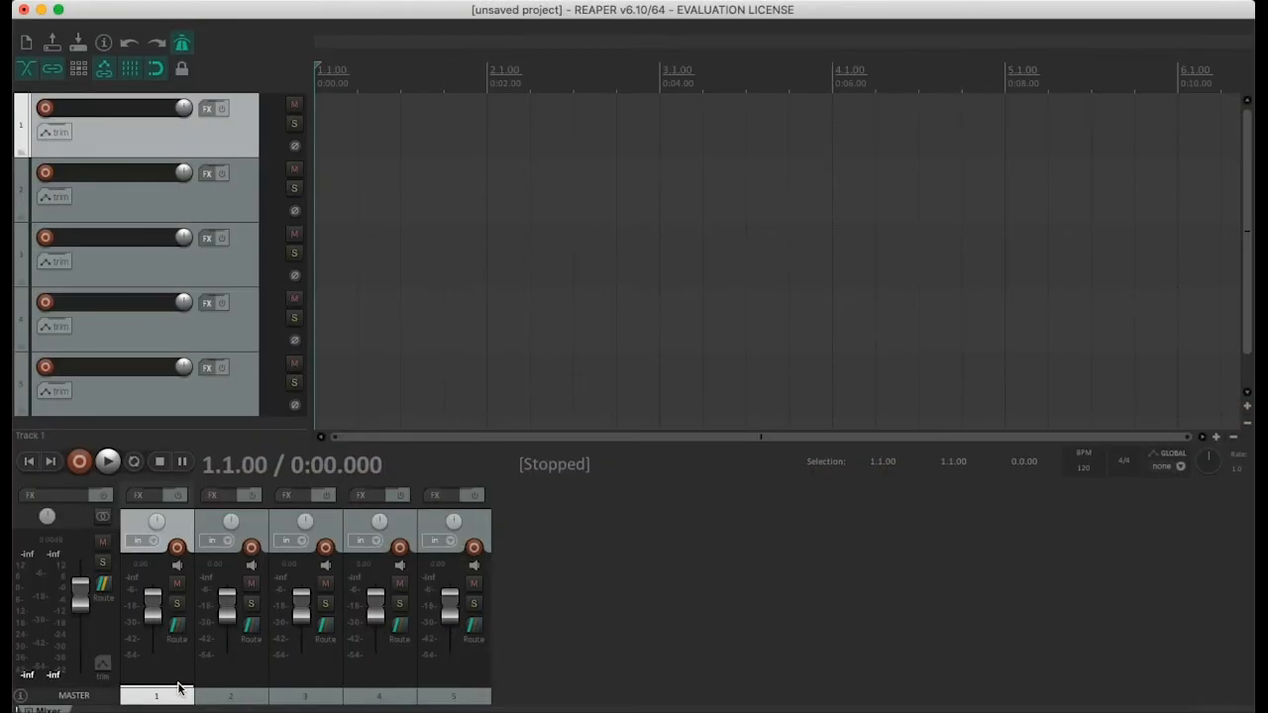
mouse_move(150, 595)
left_mouse_down()
mouse_move(155, 607)
mouse_move(155, 593)
left_mouse_up()
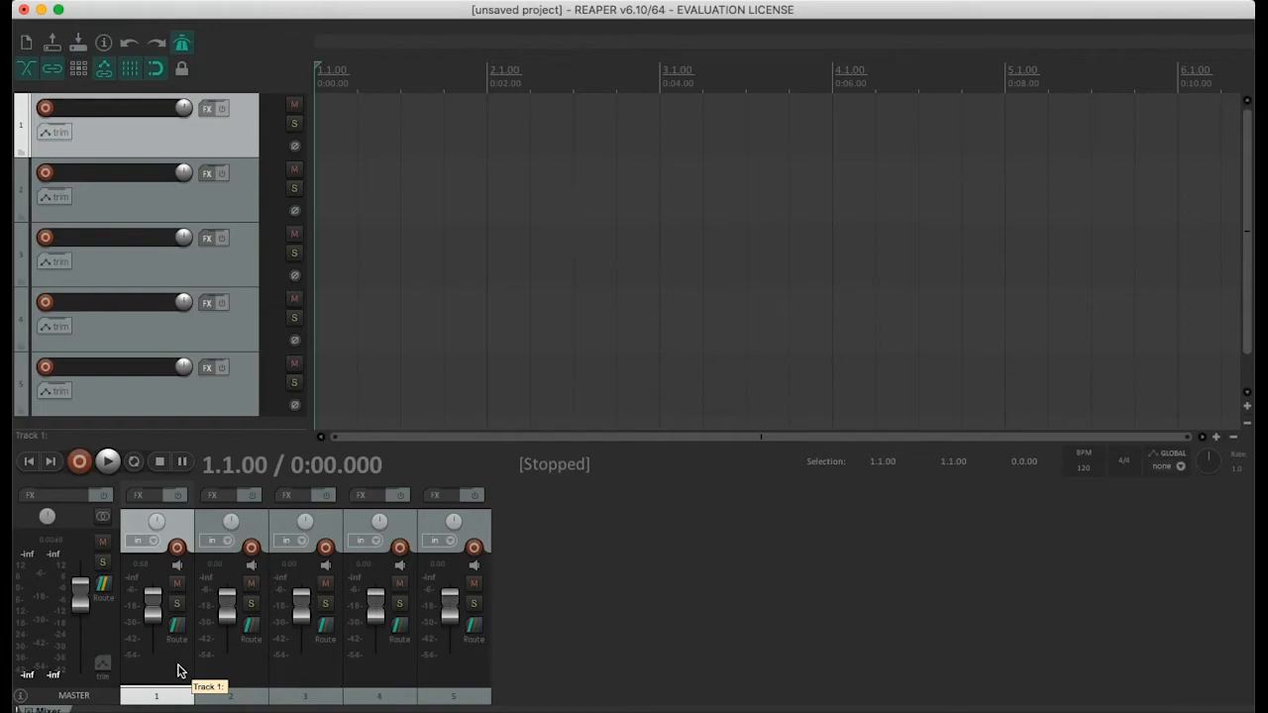
left_click_drag(157, 522, 157, 584)
left_click_drag(156, 521, 156, 471)
left_click_drag(157, 521, 156, 540)
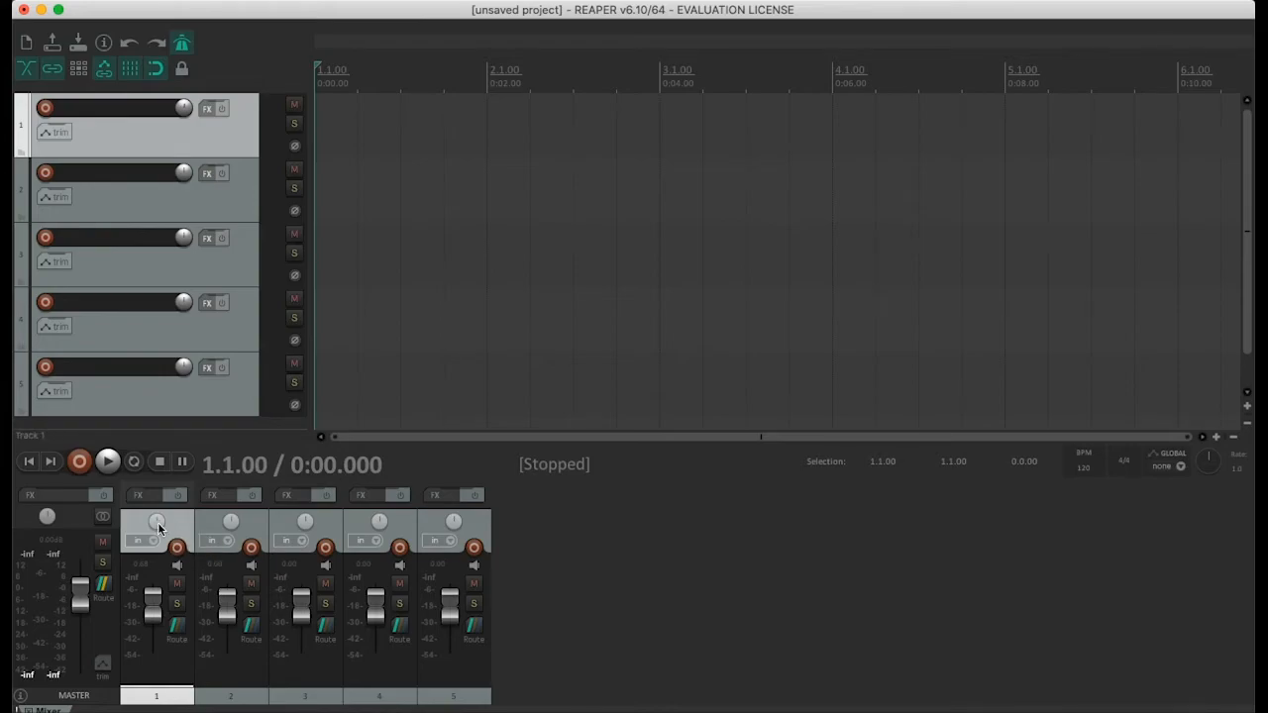
Turn off the metronome and briefly play the project with track 1 soloed, releasing the solo at the end
left_click(177, 605)
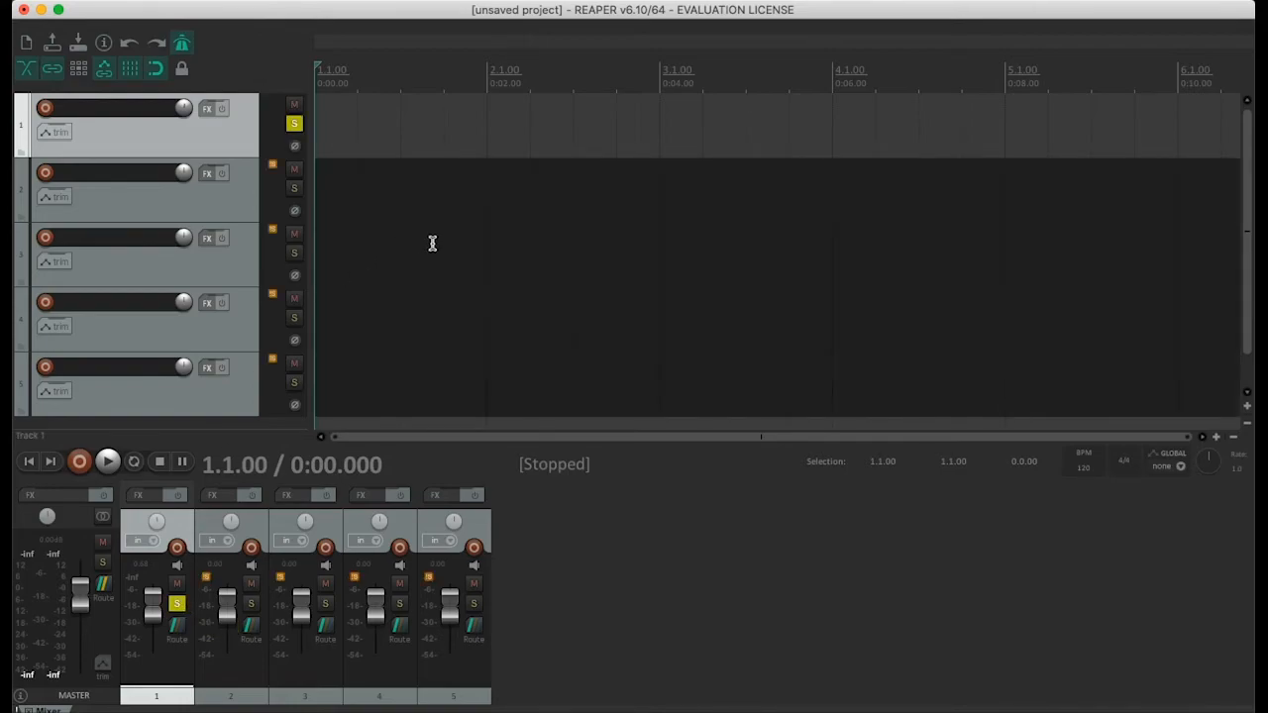
left_click(182, 42)
key("space")
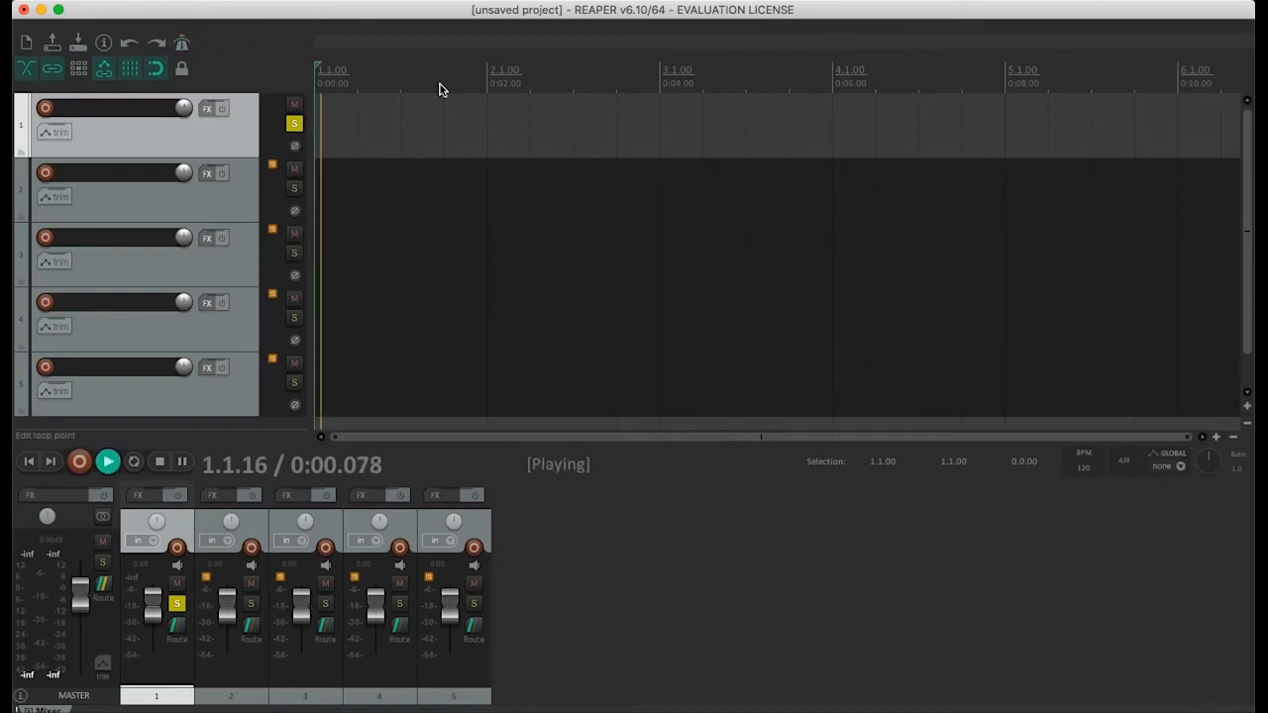
key("space")
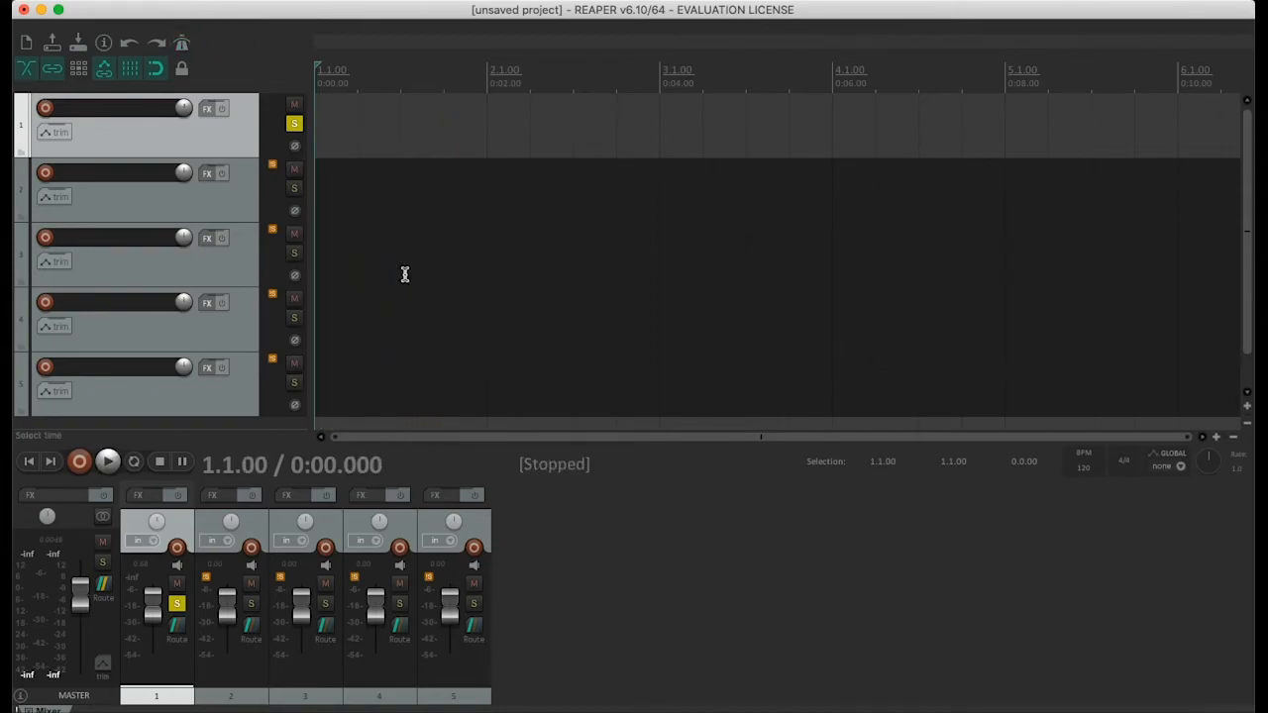
left_click(176, 603)
Mute and unmute track 1, and cycle its record monitoring to off
left_click(178, 584)
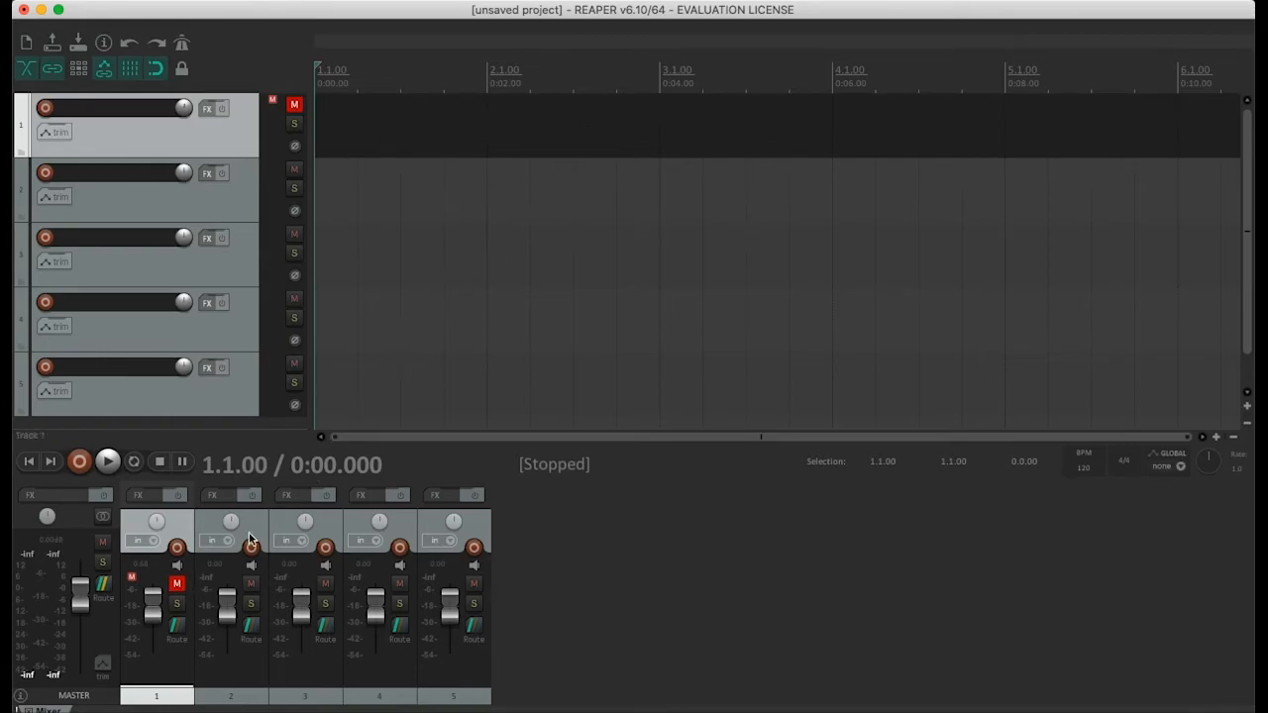
left_click(177, 583)
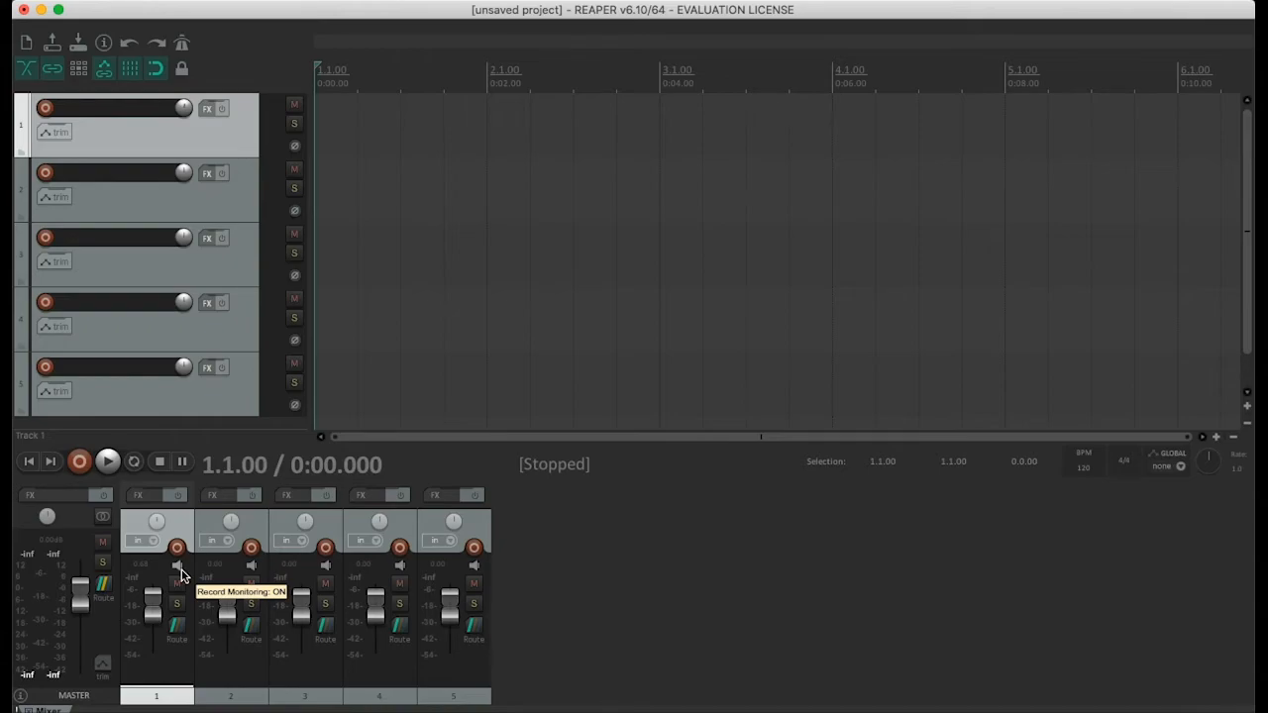
left_click(178, 566)
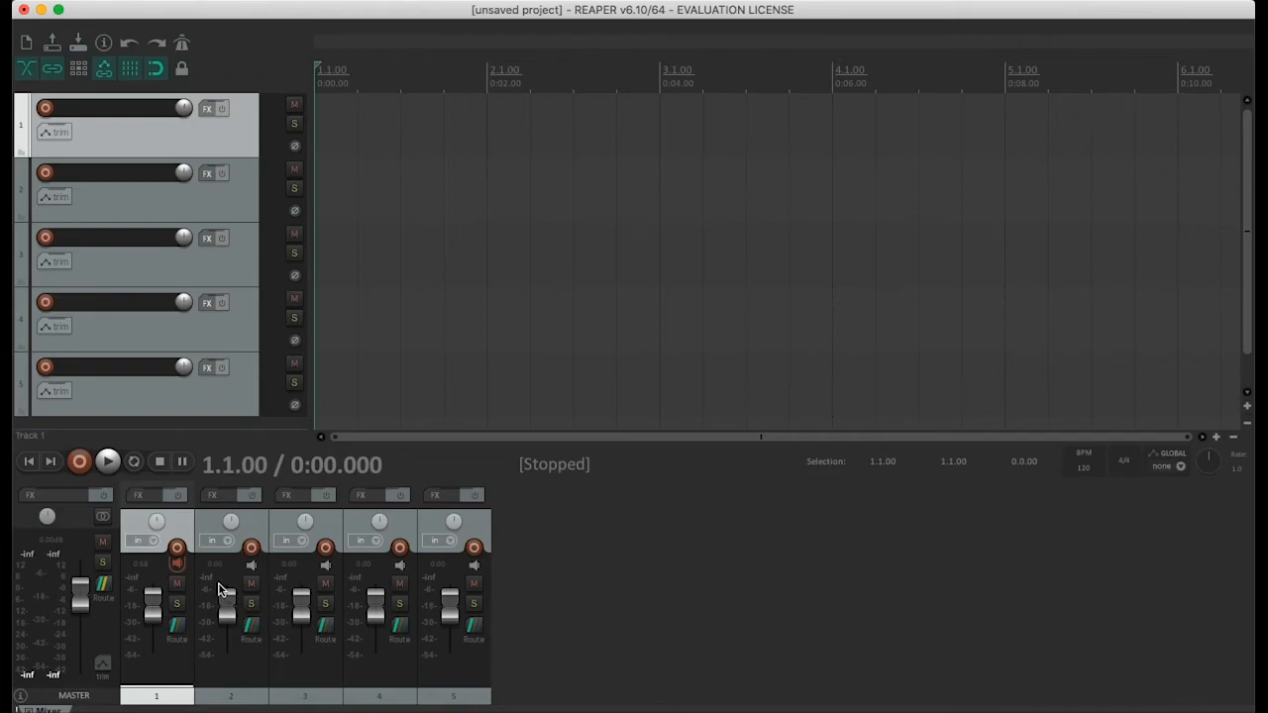
left_click(178, 565)
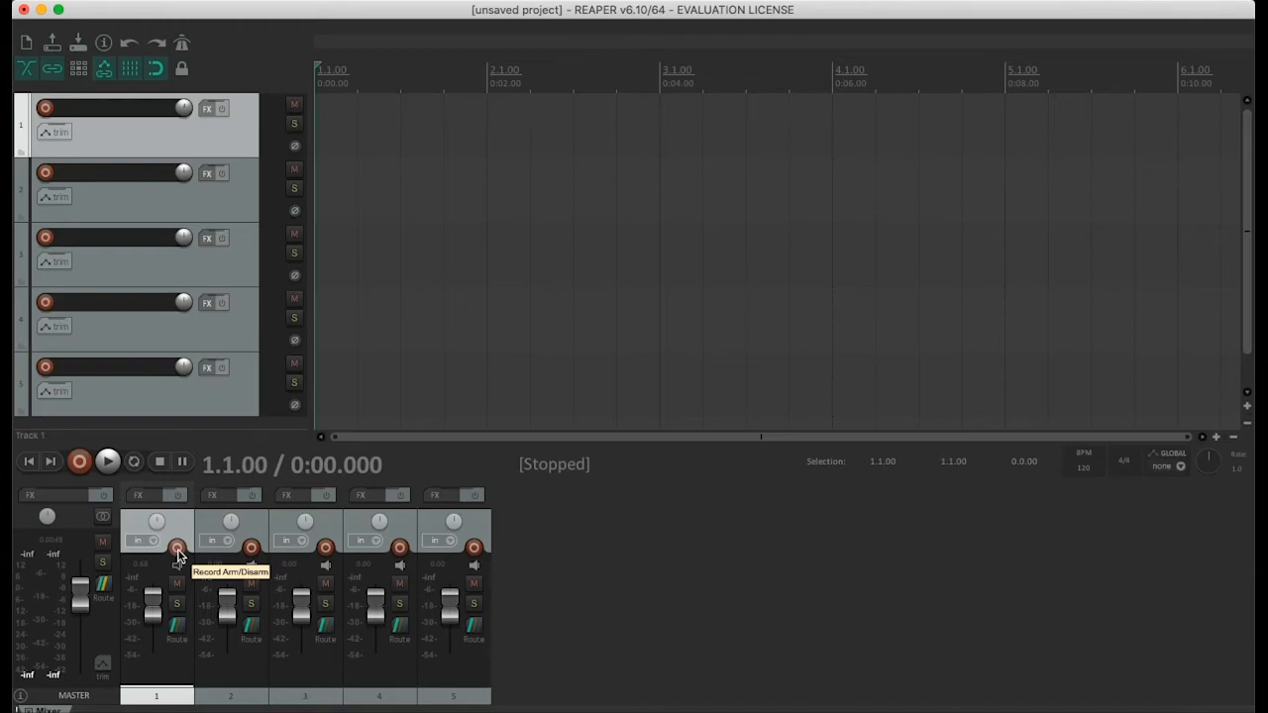
Arm track 1 with repeat turned on, and record a take of about 2.5 seconds from the project start
left_click(177, 550)
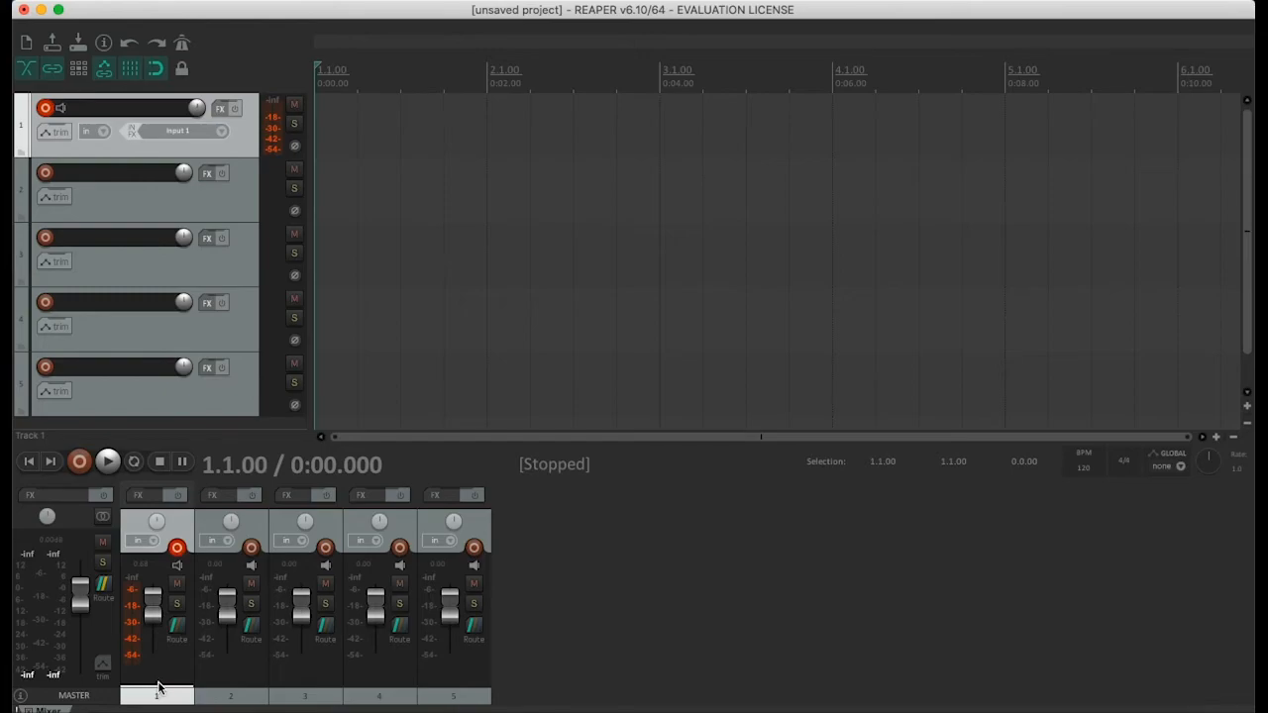
key("r")
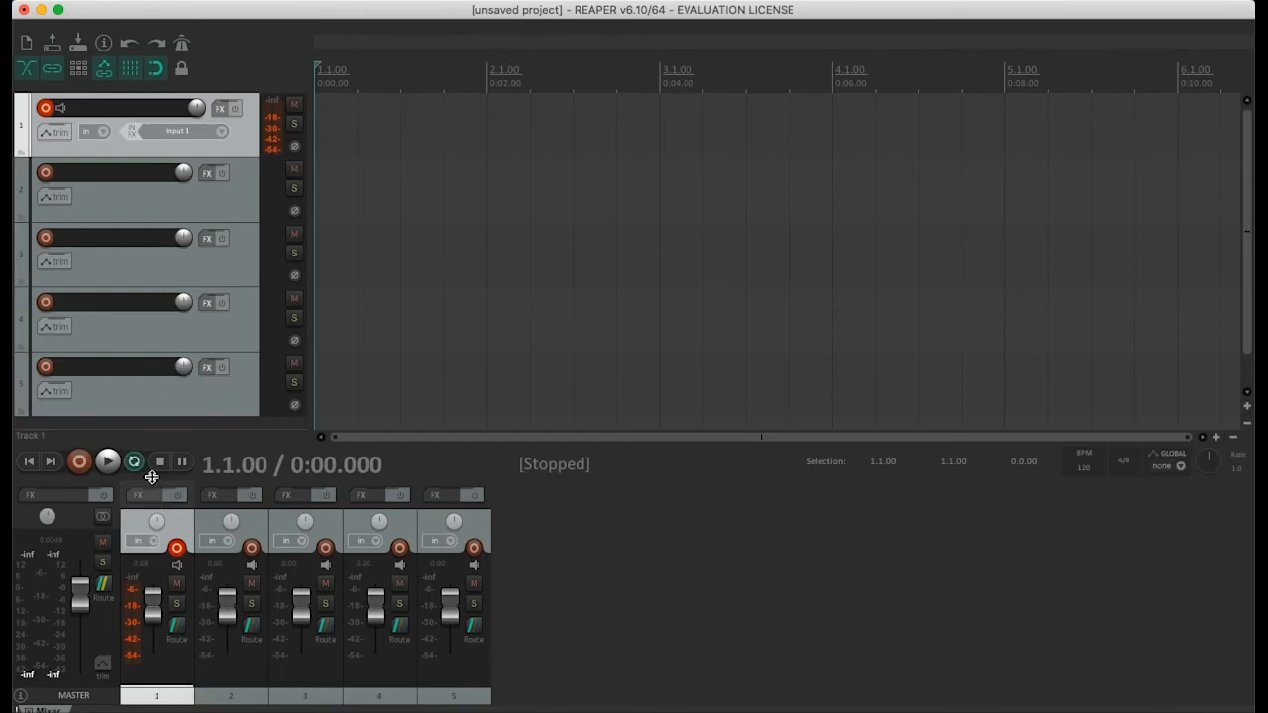
left_click(80, 461)
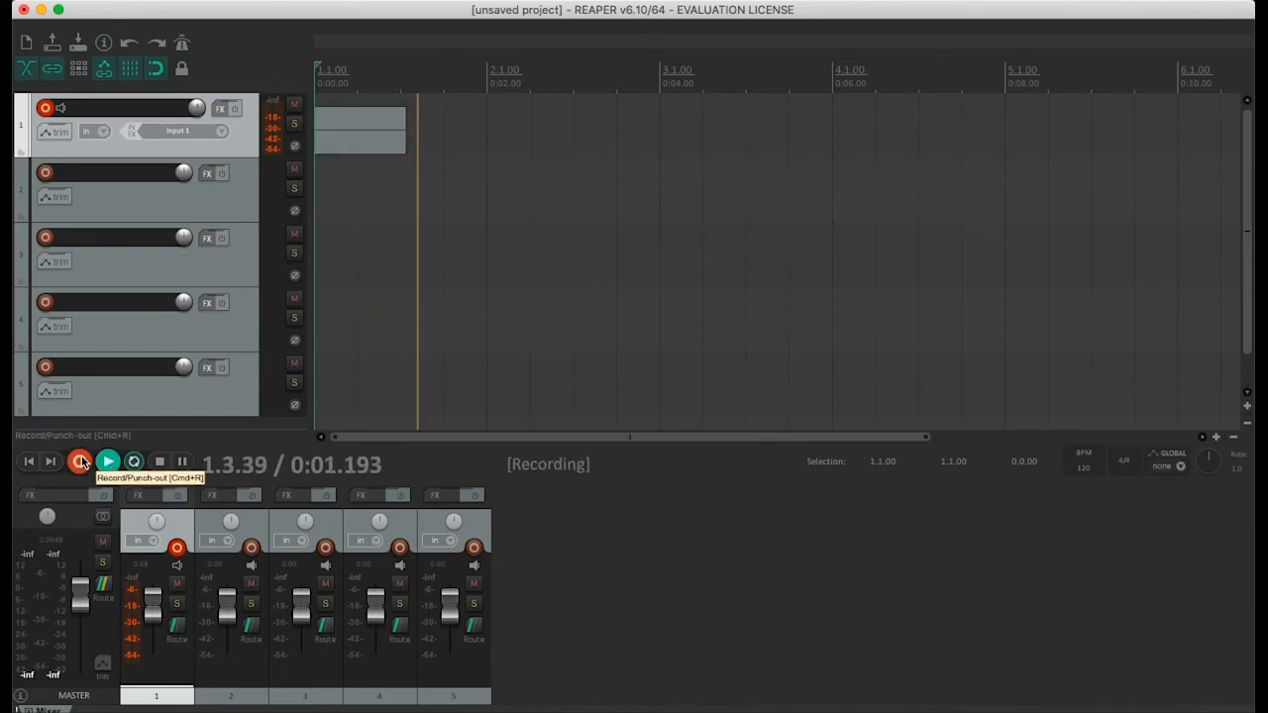
left_click(82, 461)
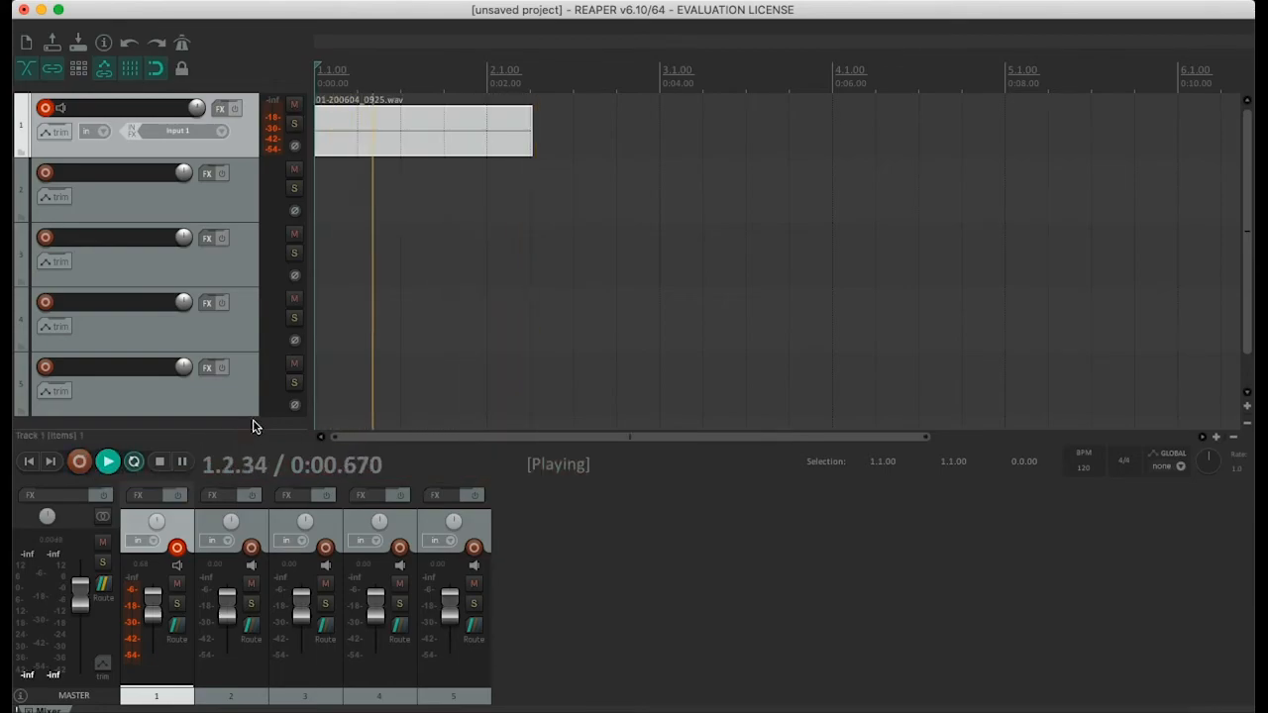
Stop playback, arm track 2 alongside track 1, record about 3.4 seconds on both from 2.2.00, and save all recorded files
key("space")
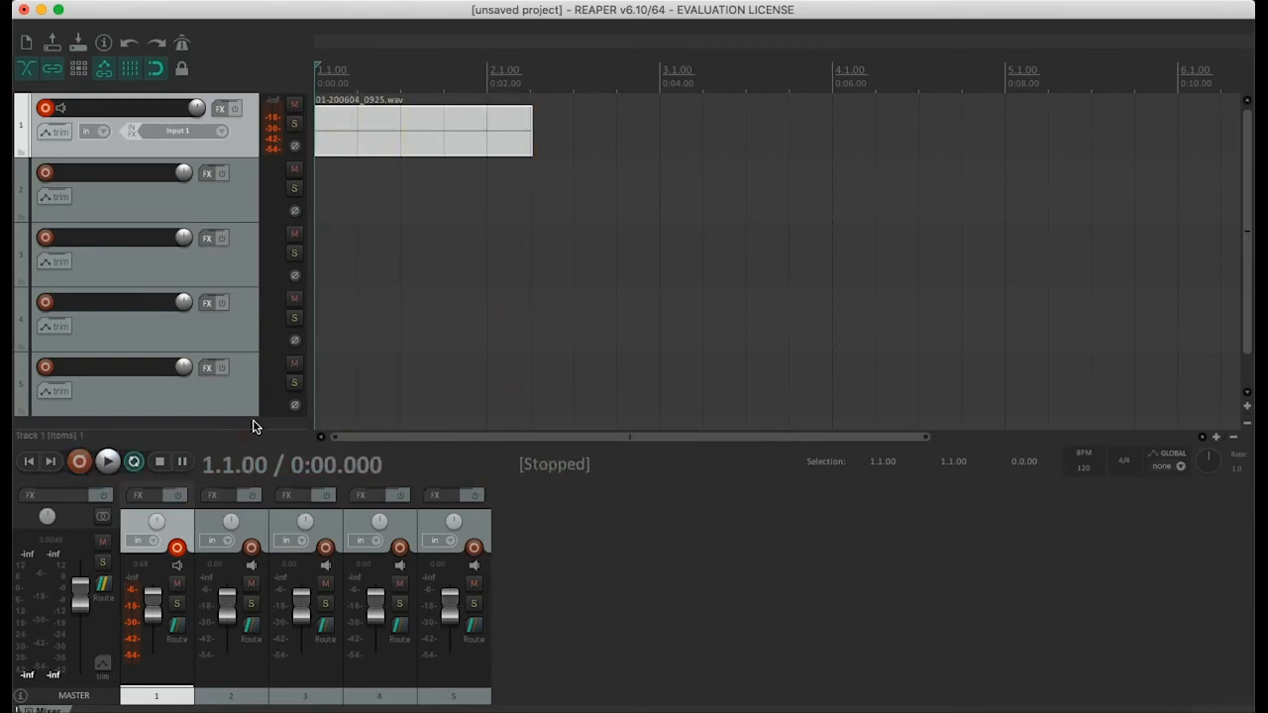
left_click(251, 548)
left_click(550, 84)
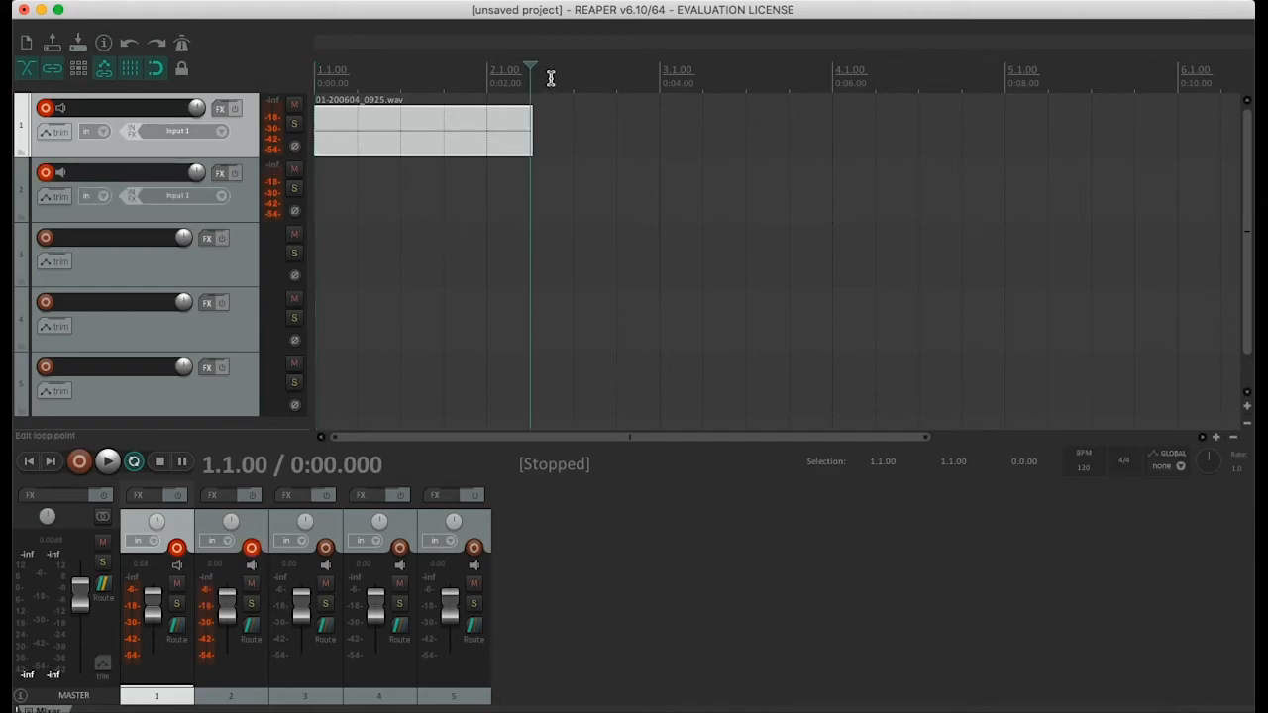
left_click(77, 462)
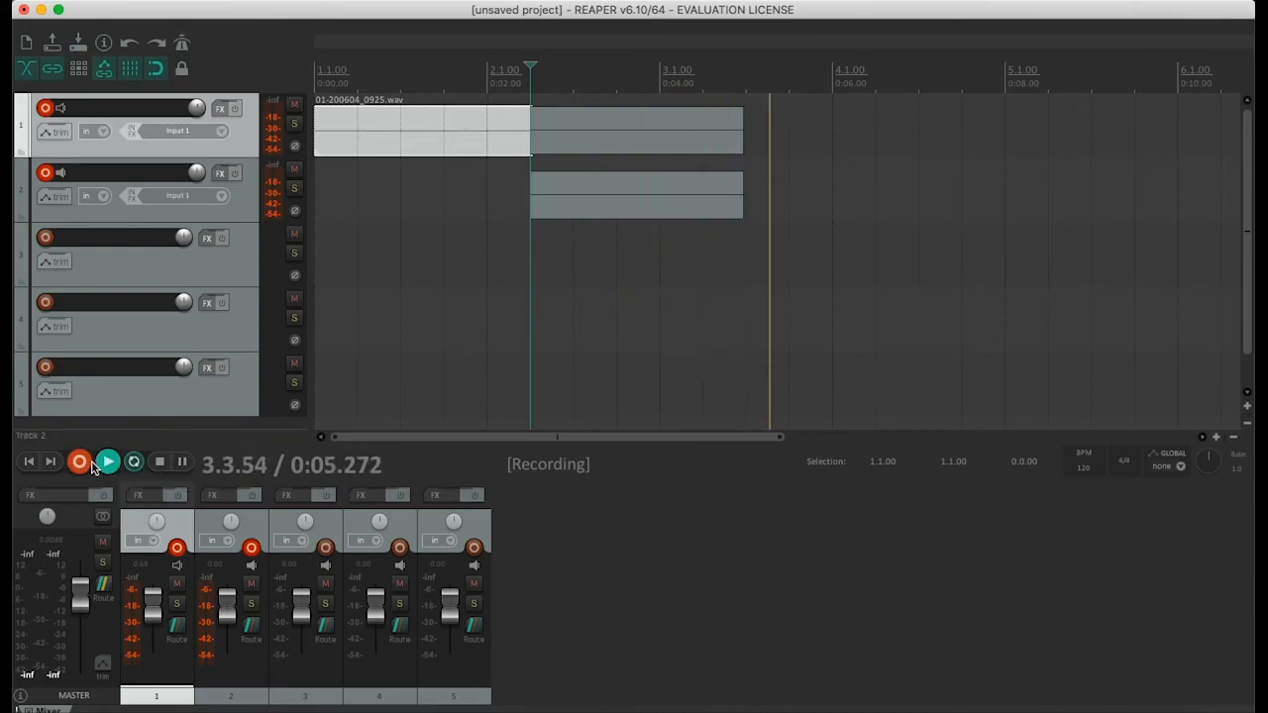
left_click(159, 461)
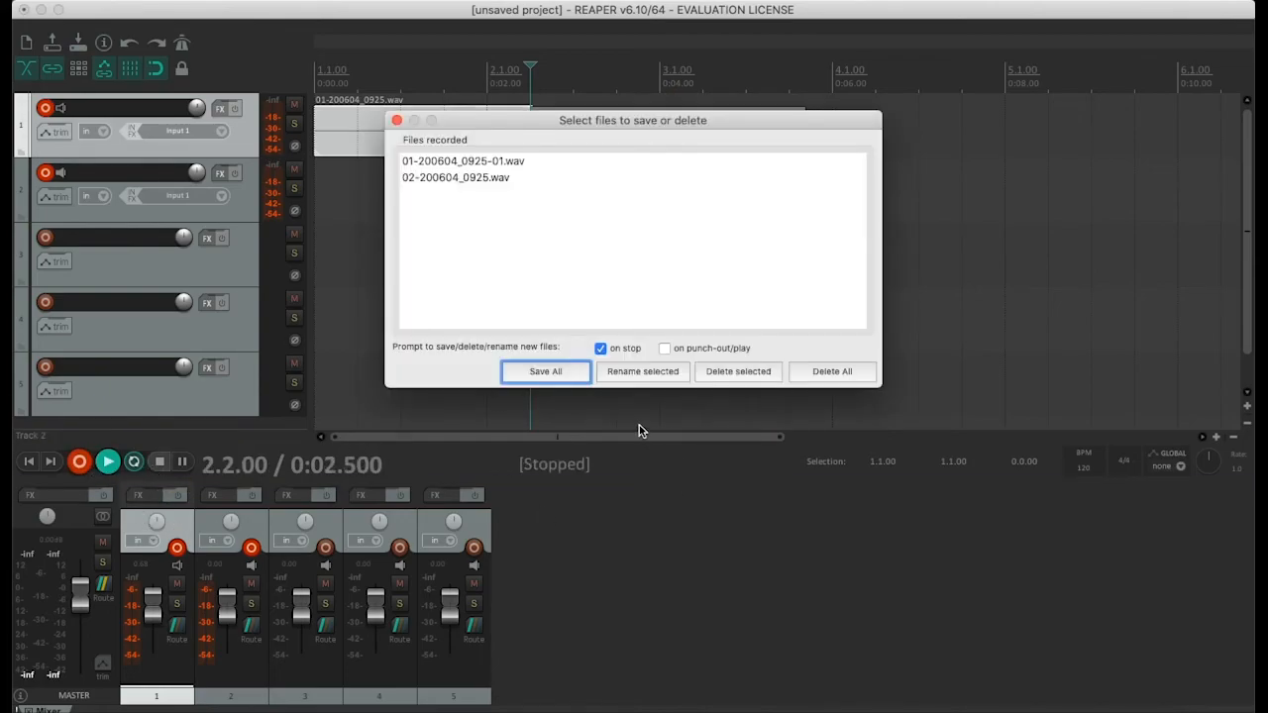
left_click(582, 376)
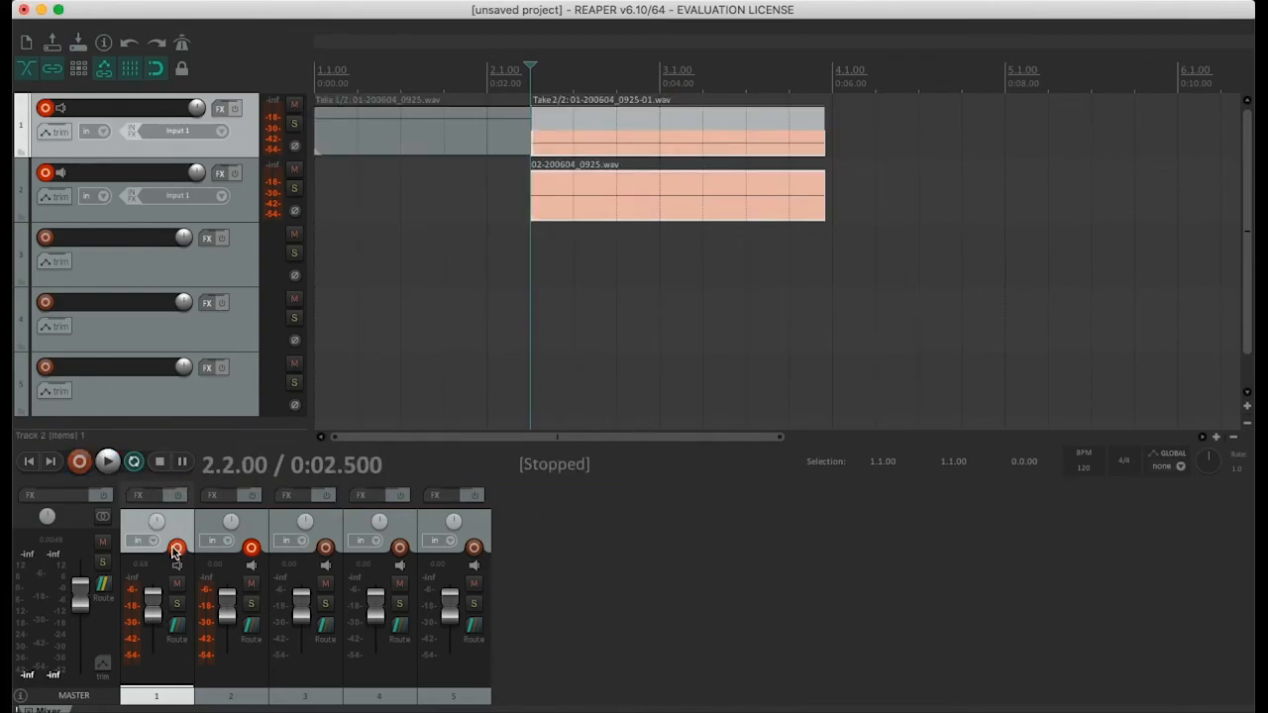
Disarm recording on tracks 1 and 2
left_click(176, 546)
left_click(251, 546)
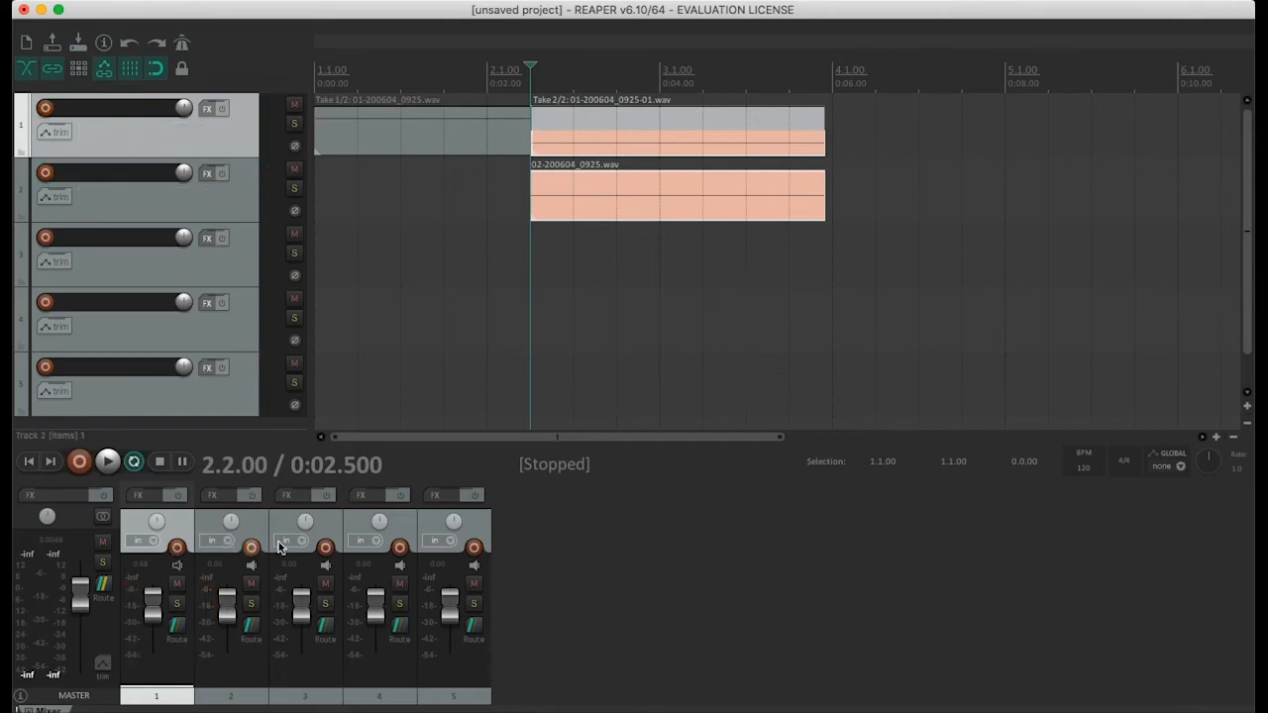
left_click(614, 548)
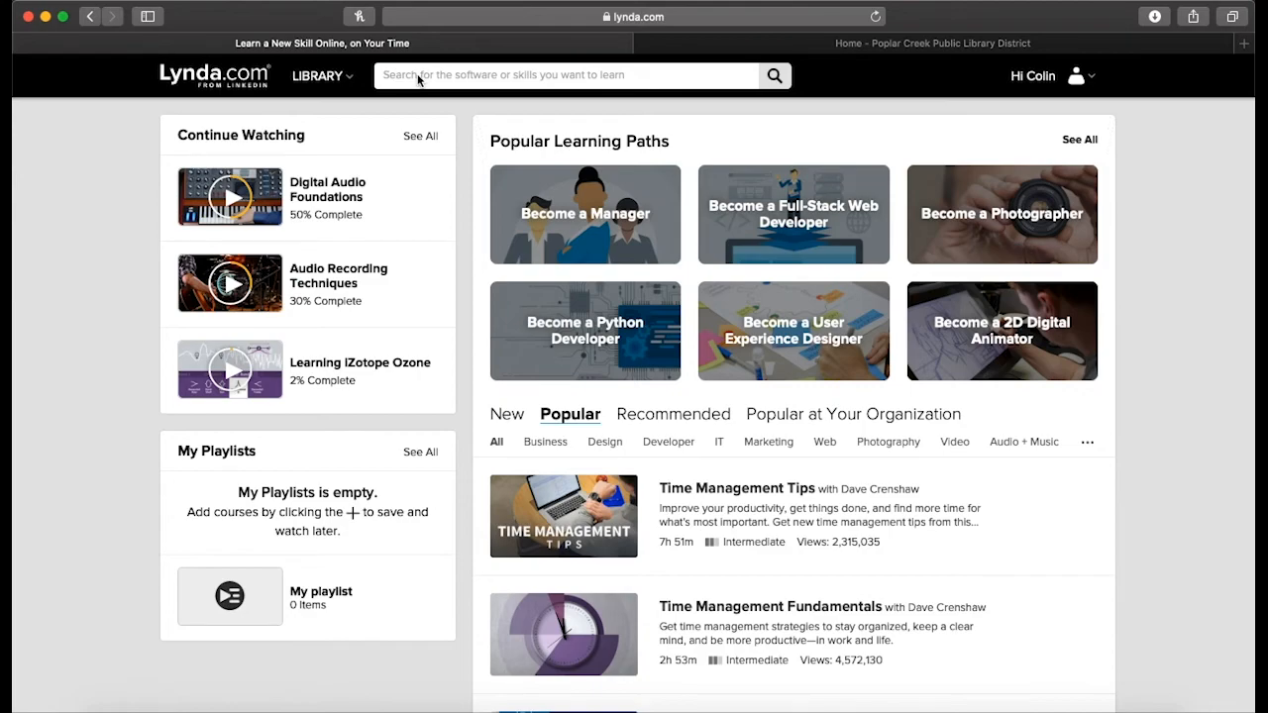
In the web browser, search Lynda.com for "reaper 5", open the Learning REAPER 5 course and look over its page
left_click(424, 79)
type("reaper 5")
left_click(456, 115)
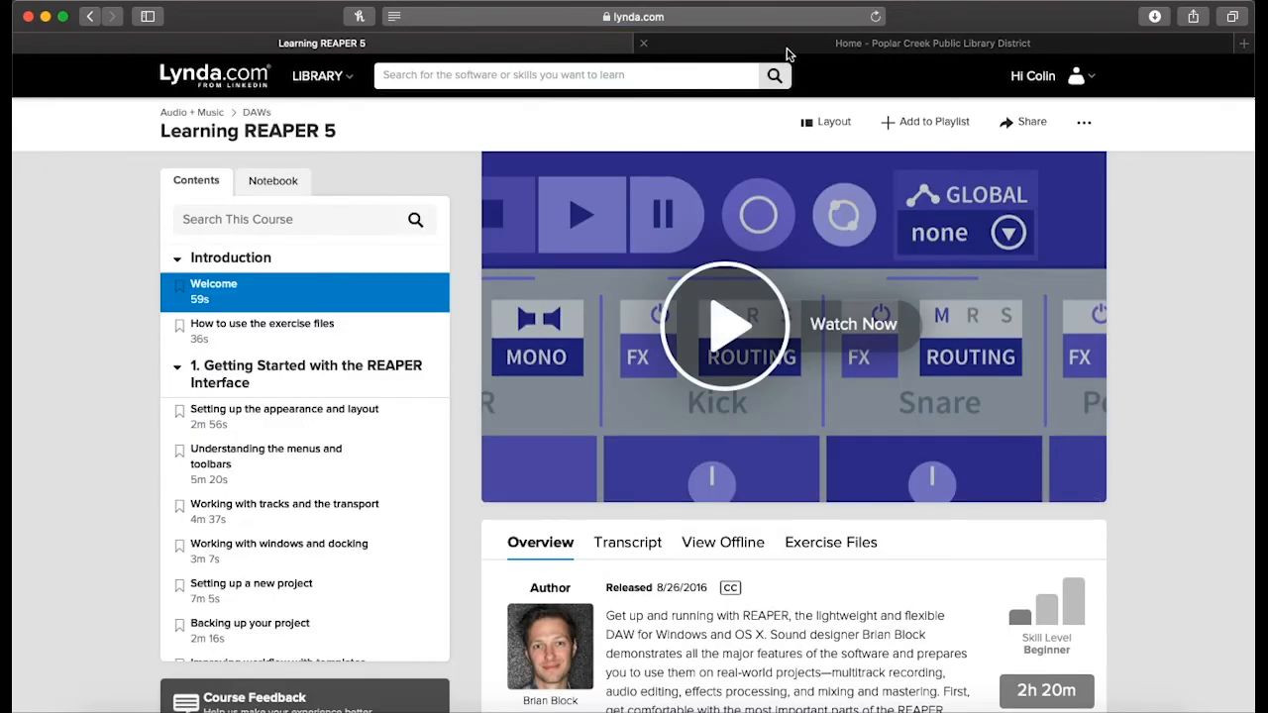
scroll(1159, 284, "down", 1)
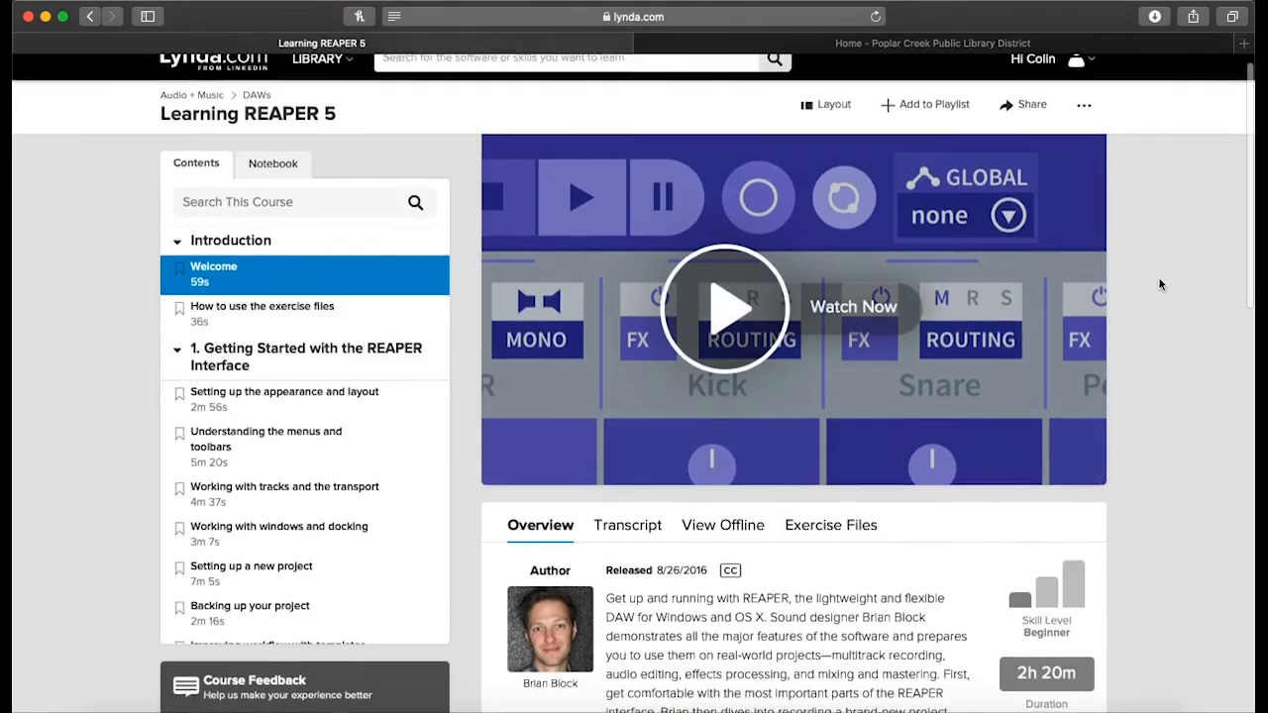
scroll(1159, 283, "up", 1)
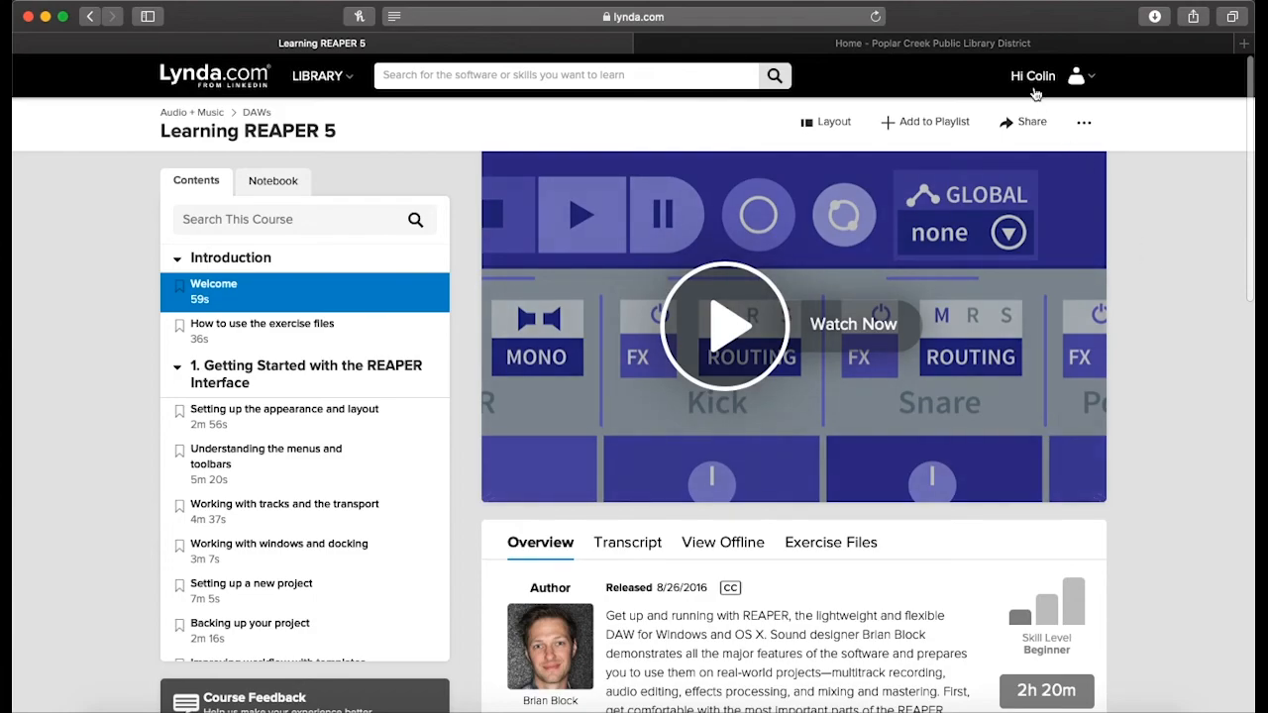
Open Lynda.com from the Poplar Creek library site's popular databases and log in with the saved library card number and PIN
left_click(1023, 45)
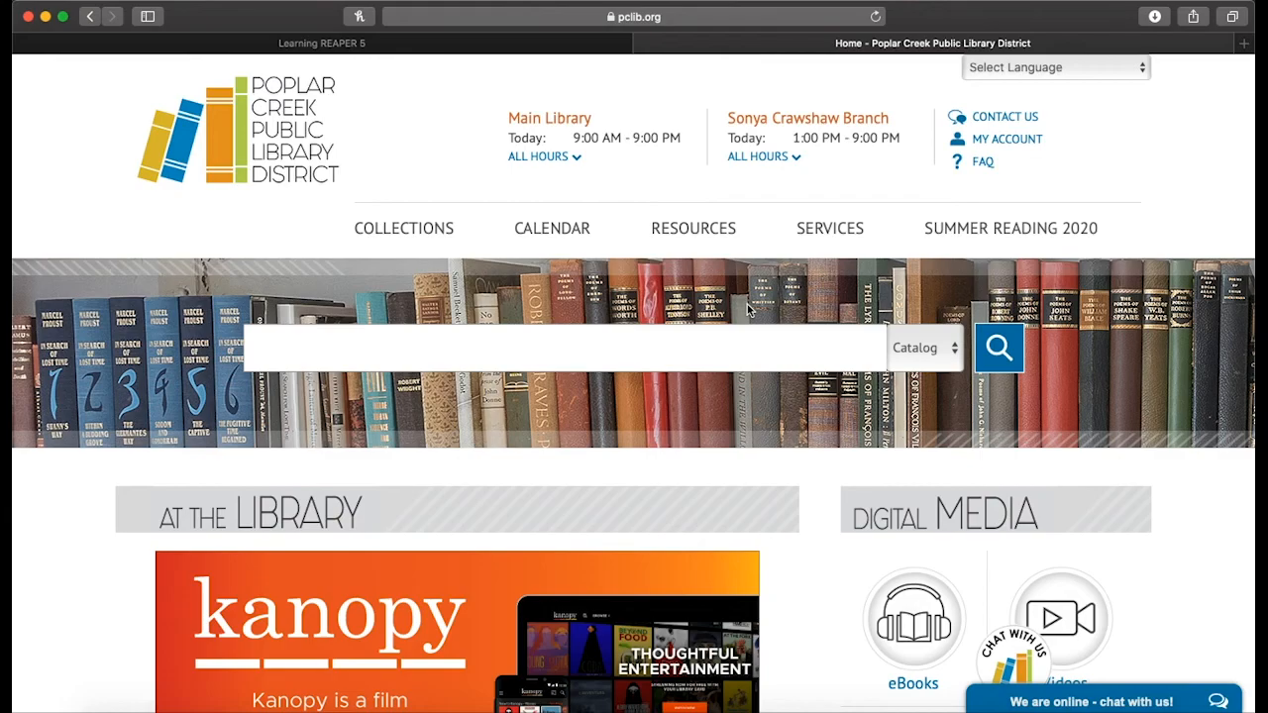
mouse_move(748, 247)
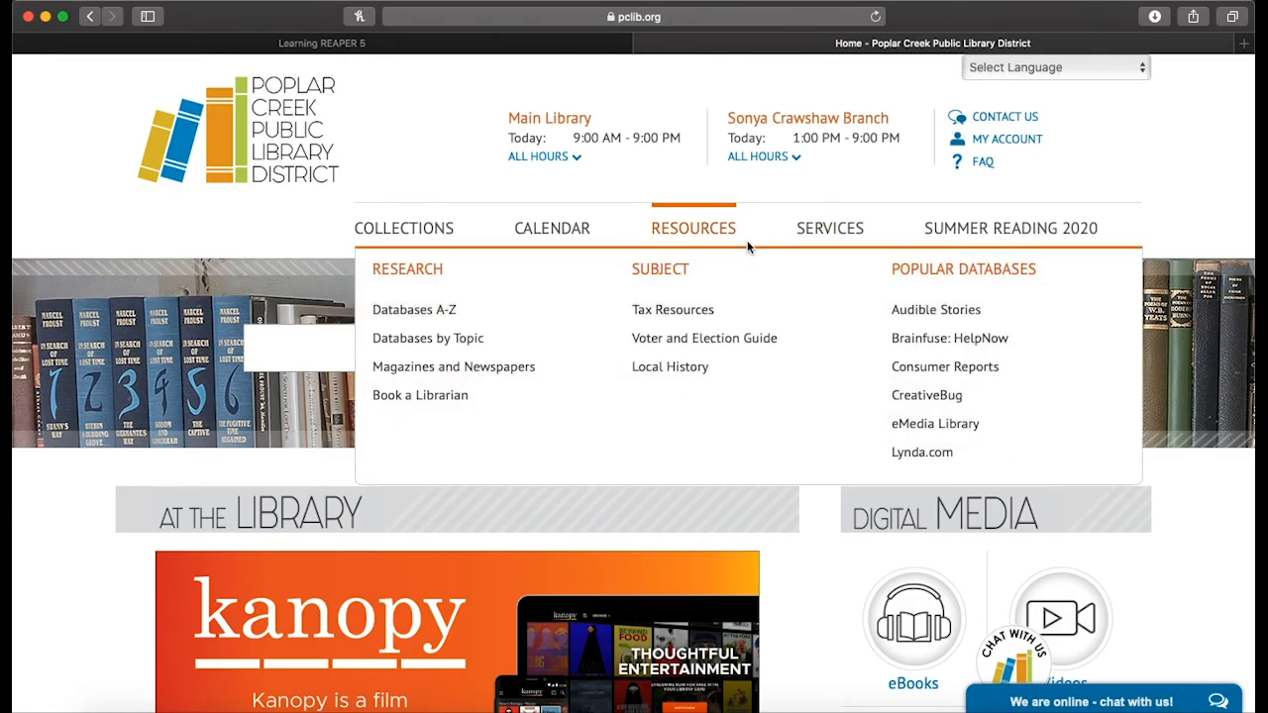
left_click(904, 453)
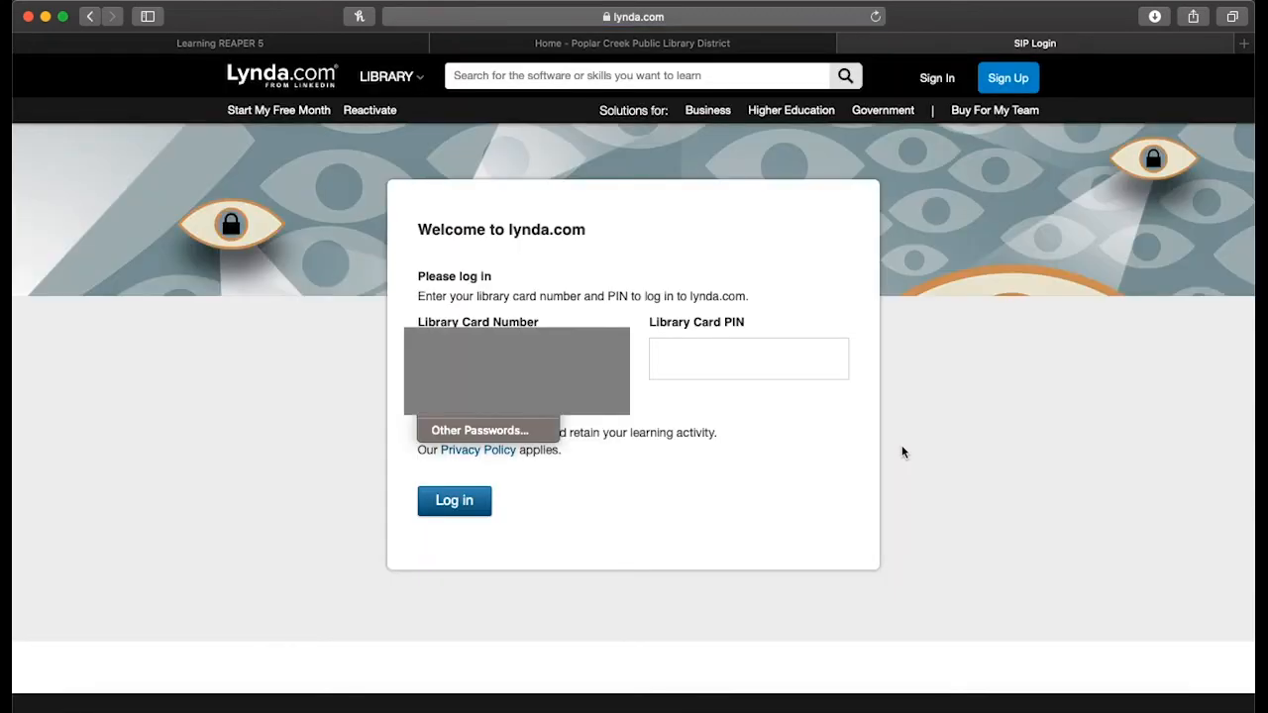
left_click(521, 417)
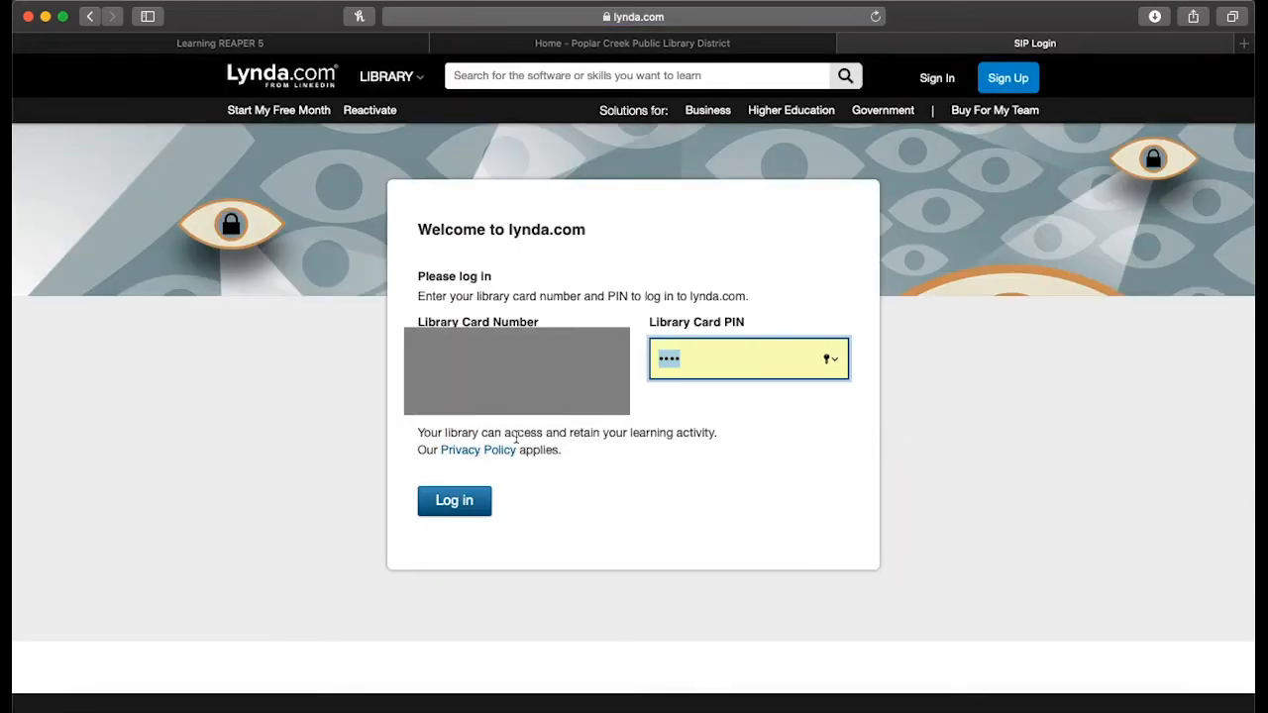
left_click(463, 513)
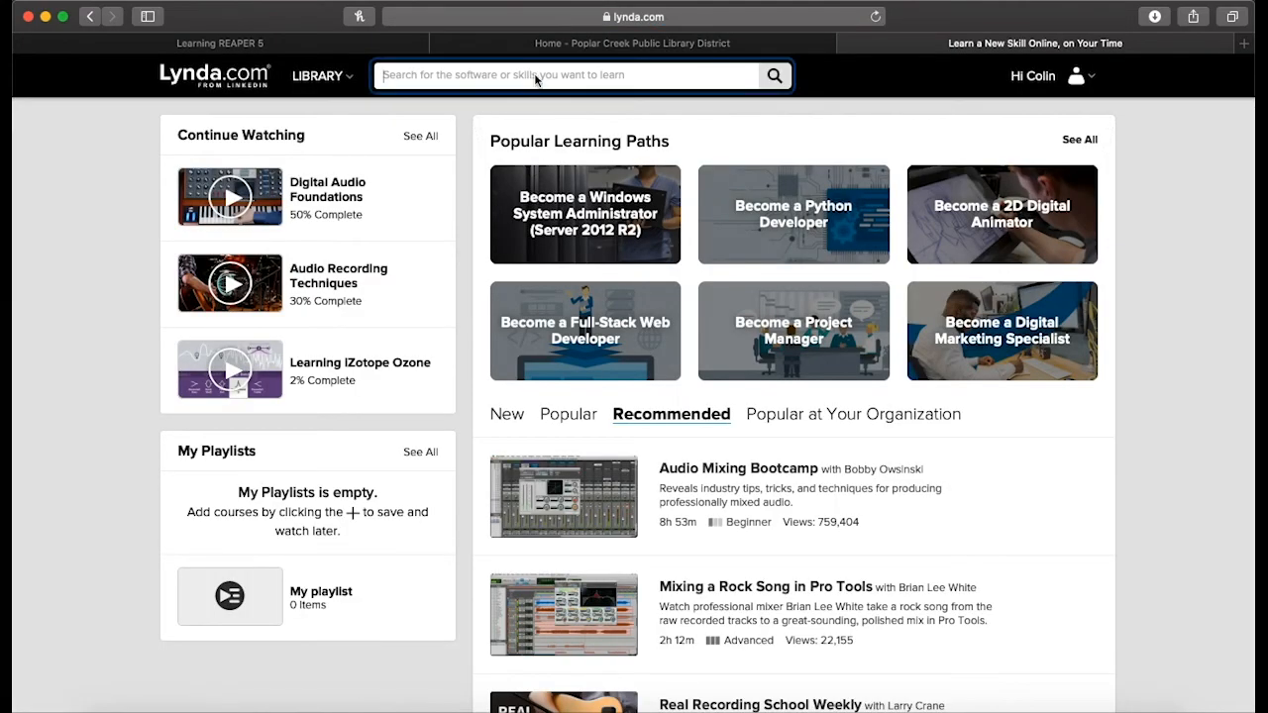
Search the logged-in Lynda.com site for "learning reaper 5", open the matching course and view its overview
left_click(537, 78)
type("learning reaper 5")
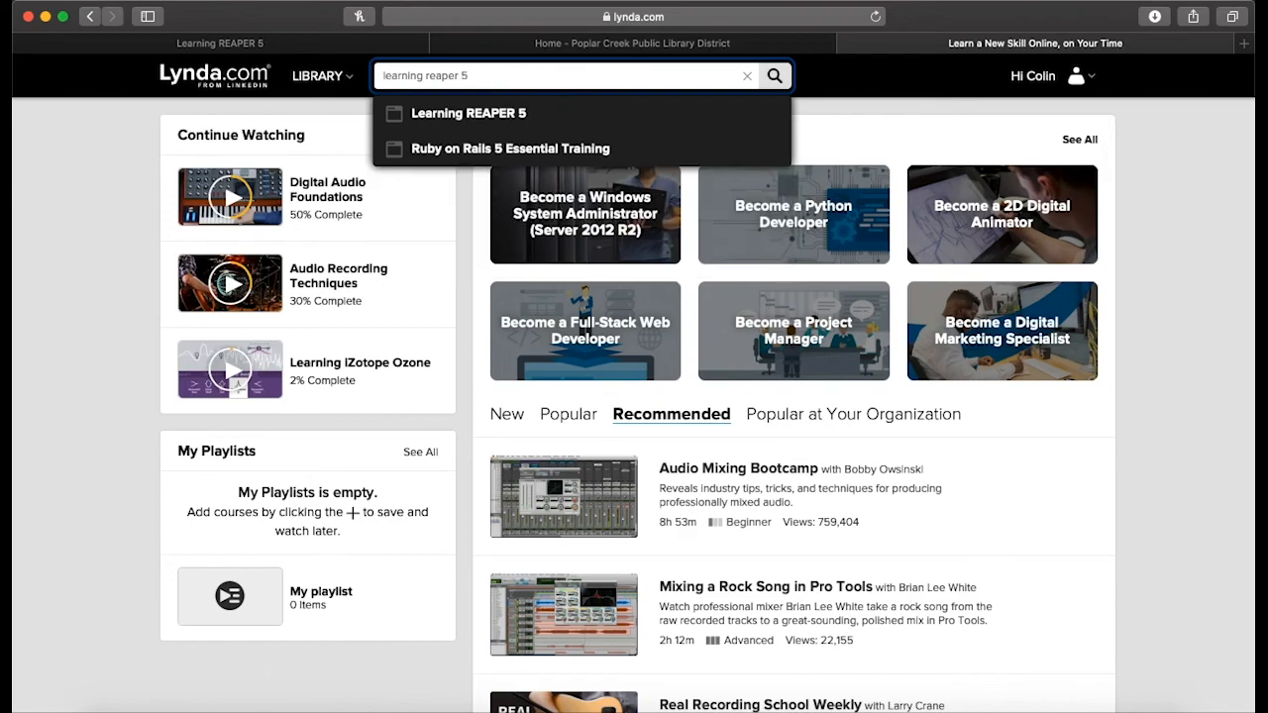
left_click(506, 115)
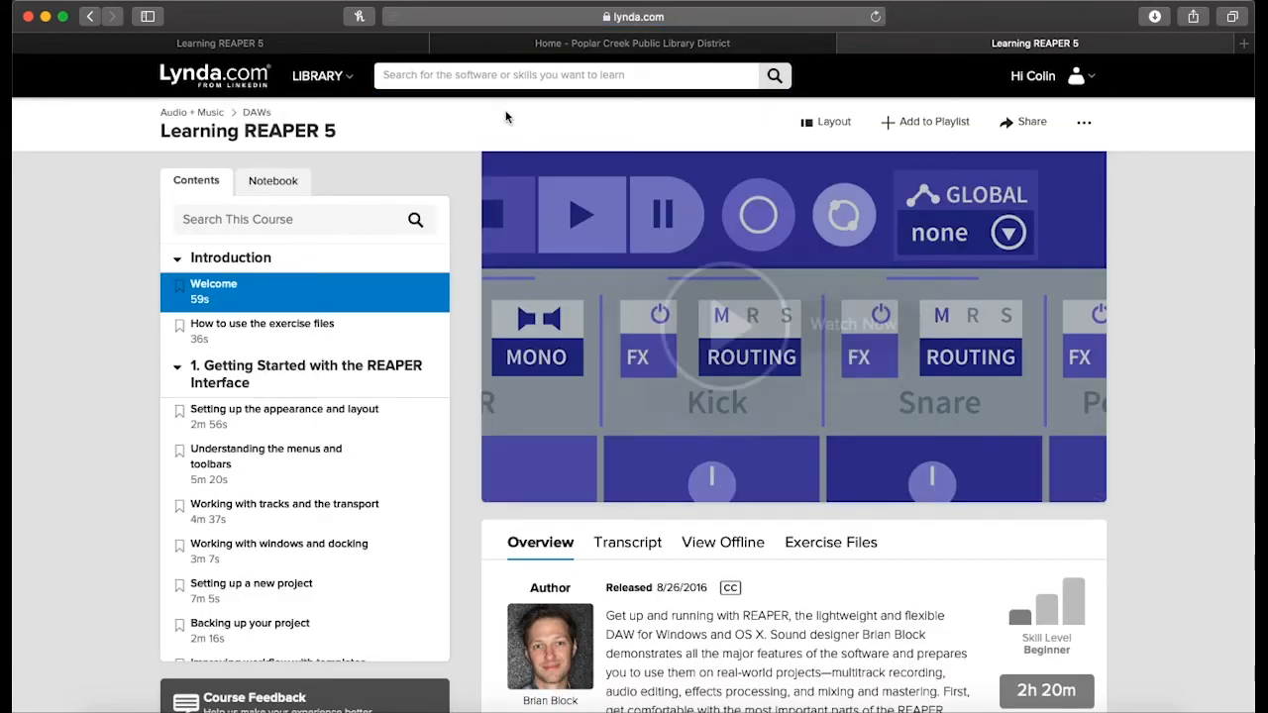
scroll(1238, 455, "down", 1)
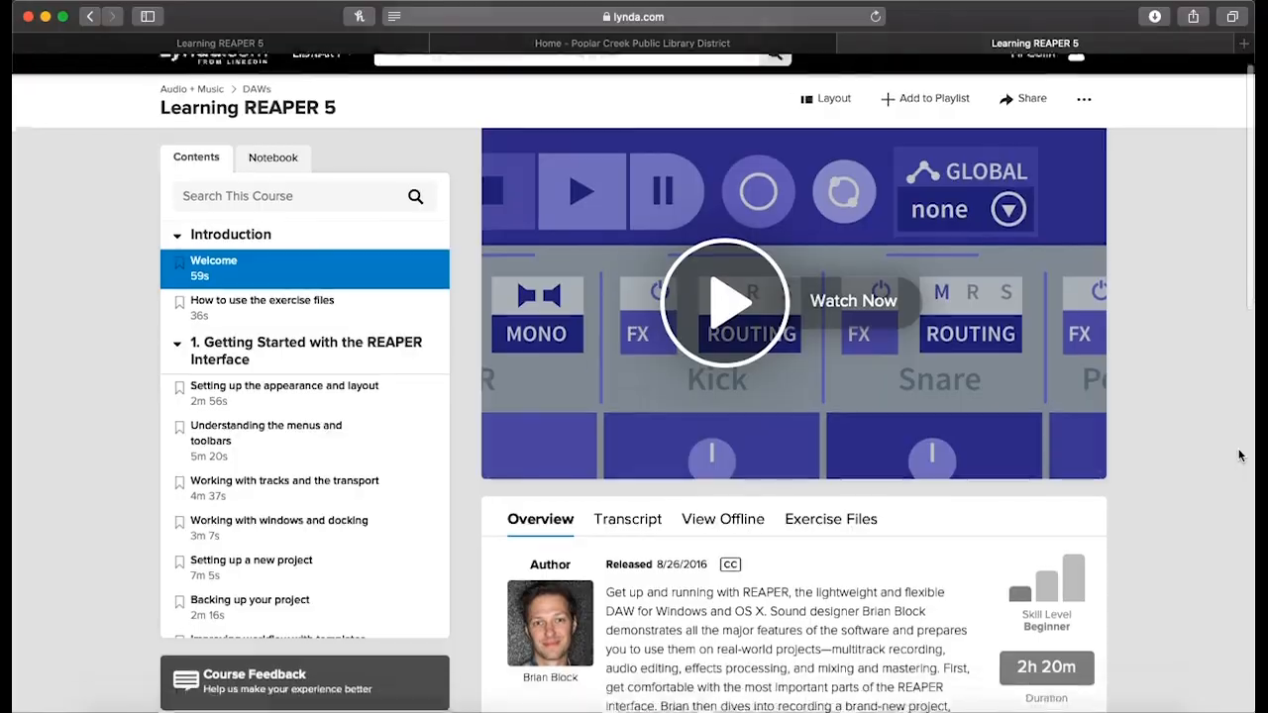